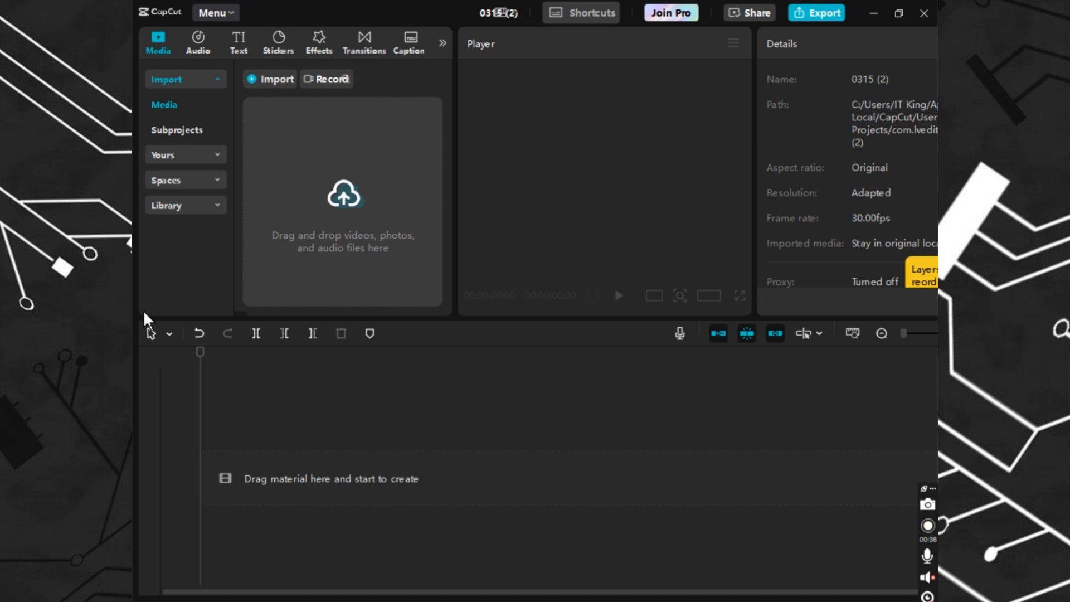
click(412, 230)
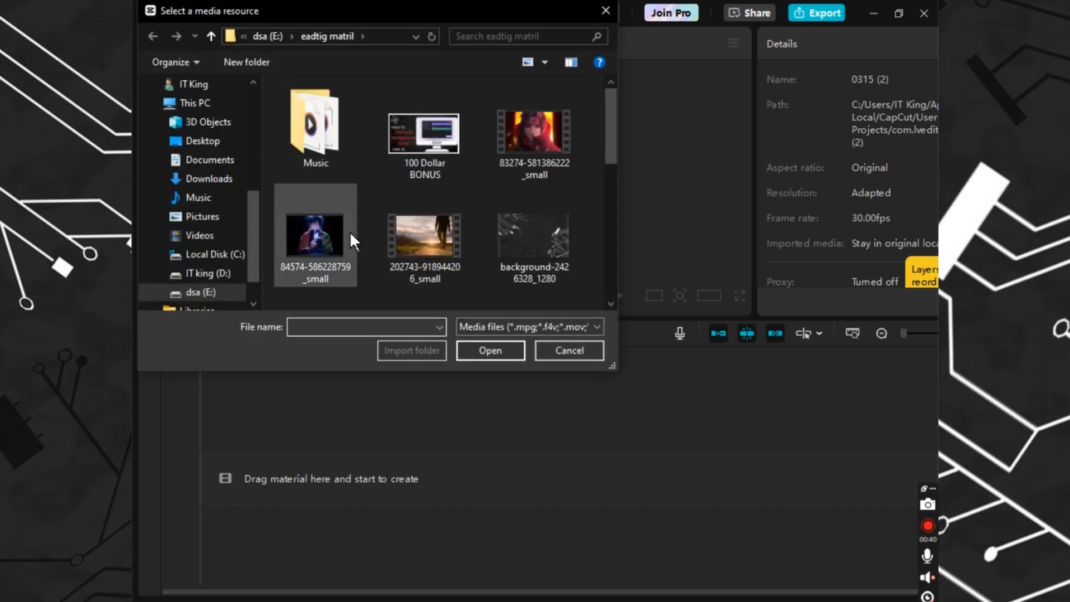
double_click(329, 235)
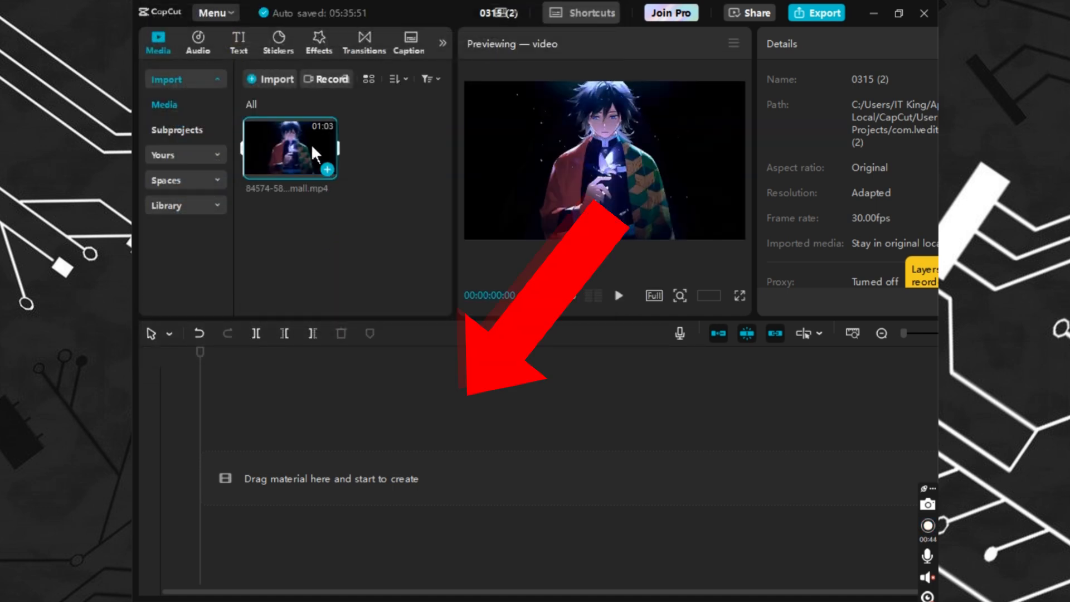
right_click(312, 145)
click(288, 229)
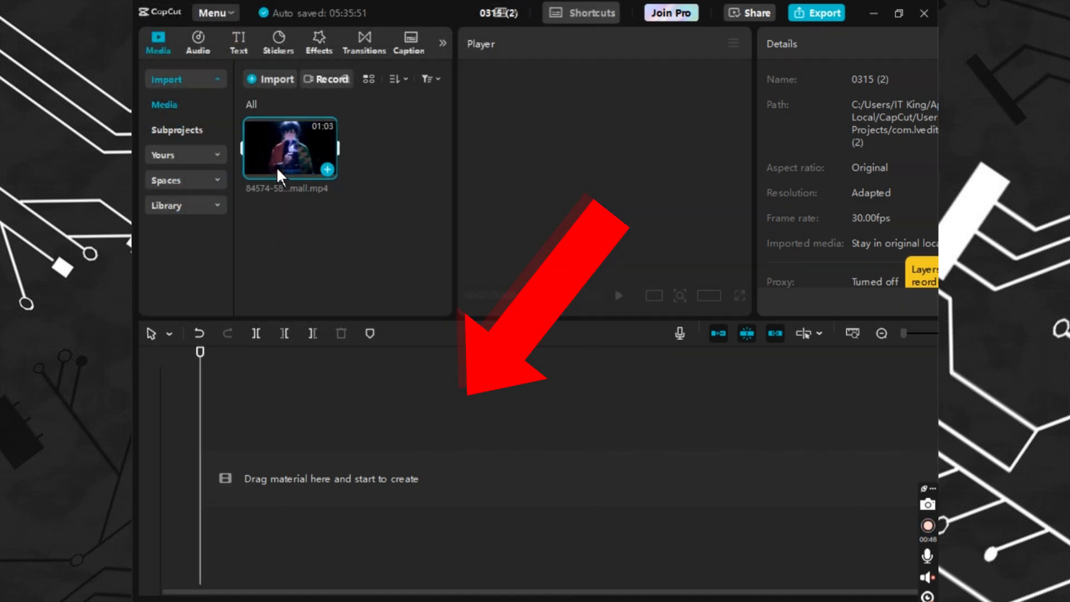
drag(276, 166, 277, 471)
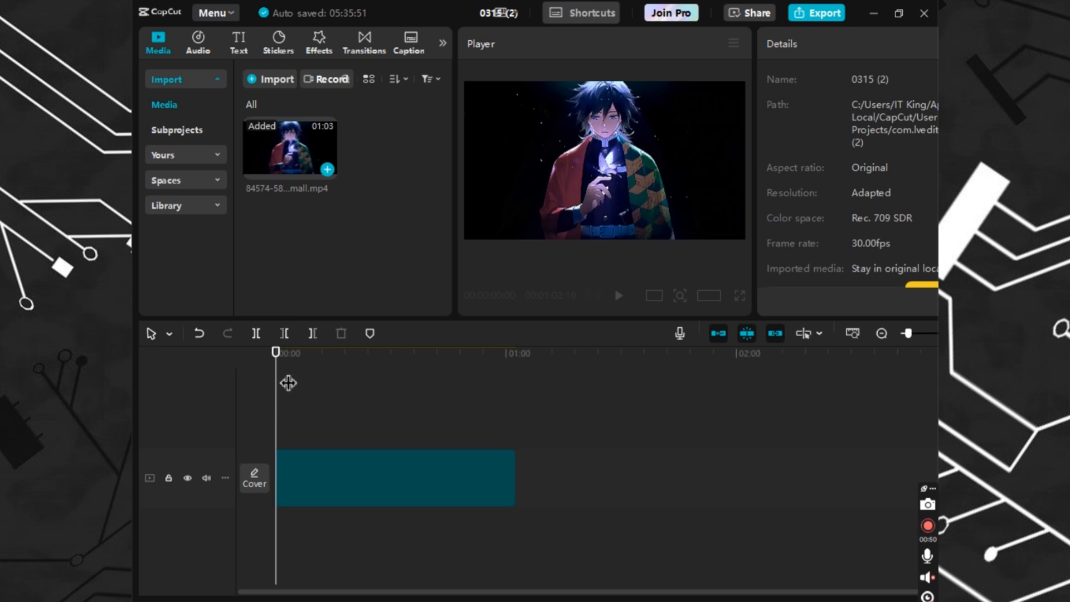
Split the timeline clip at 00:00:24:25 and delete the part after the cut.
click(373, 391)
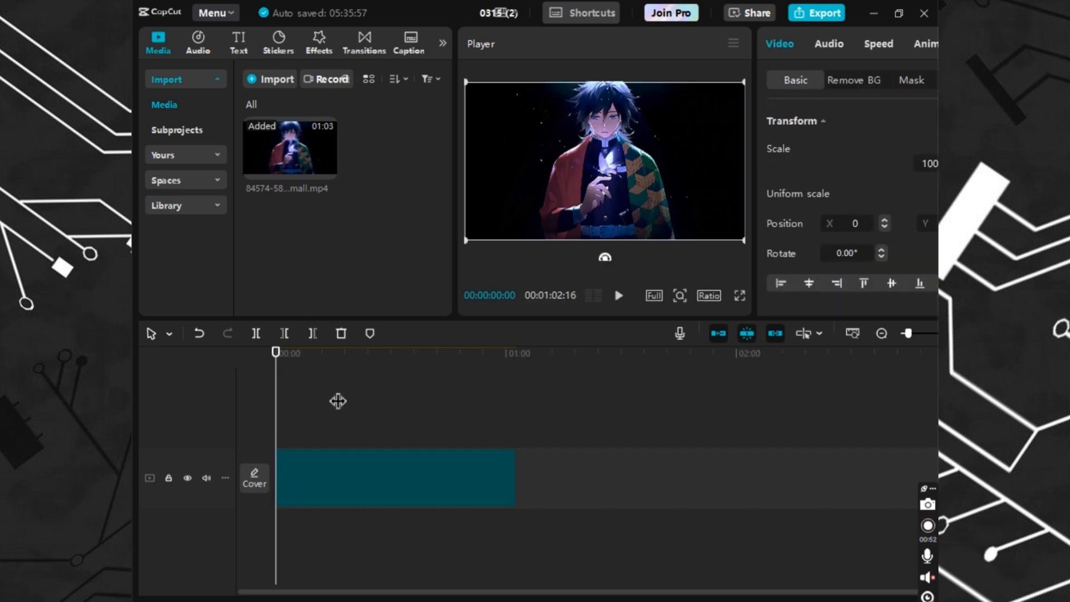
click(260, 337)
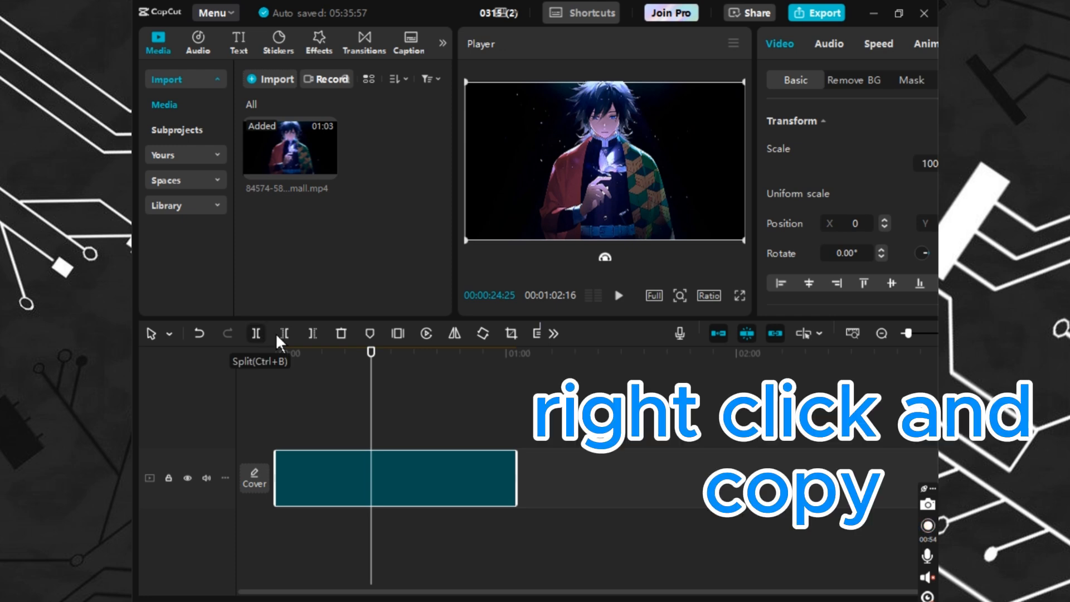
click(343, 333)
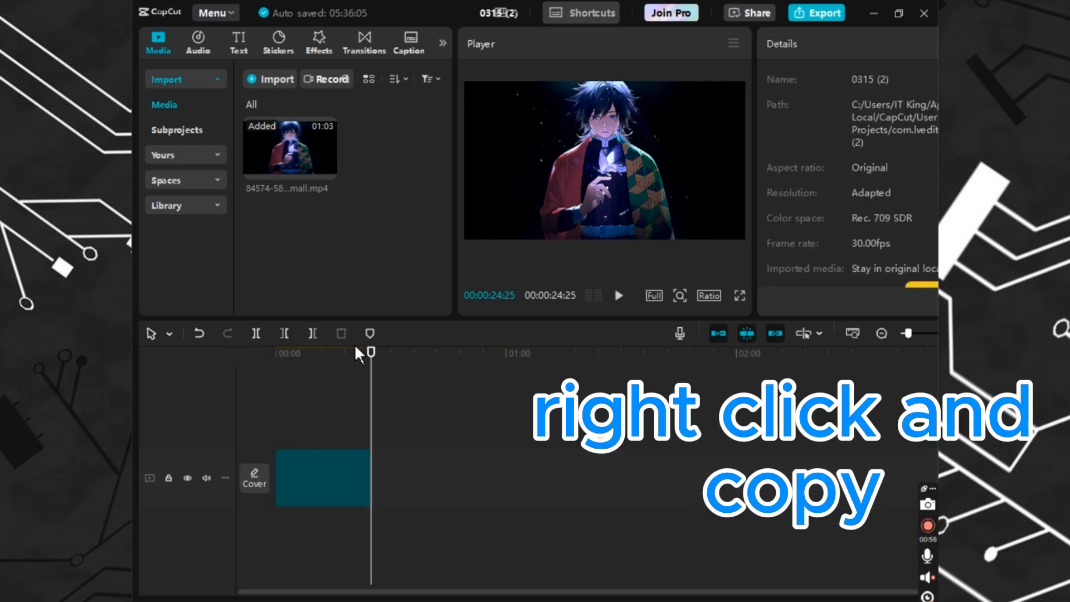
Duplicate the trimmed clip onto a track above and align the copy with the start of the original.
click(293, 417)
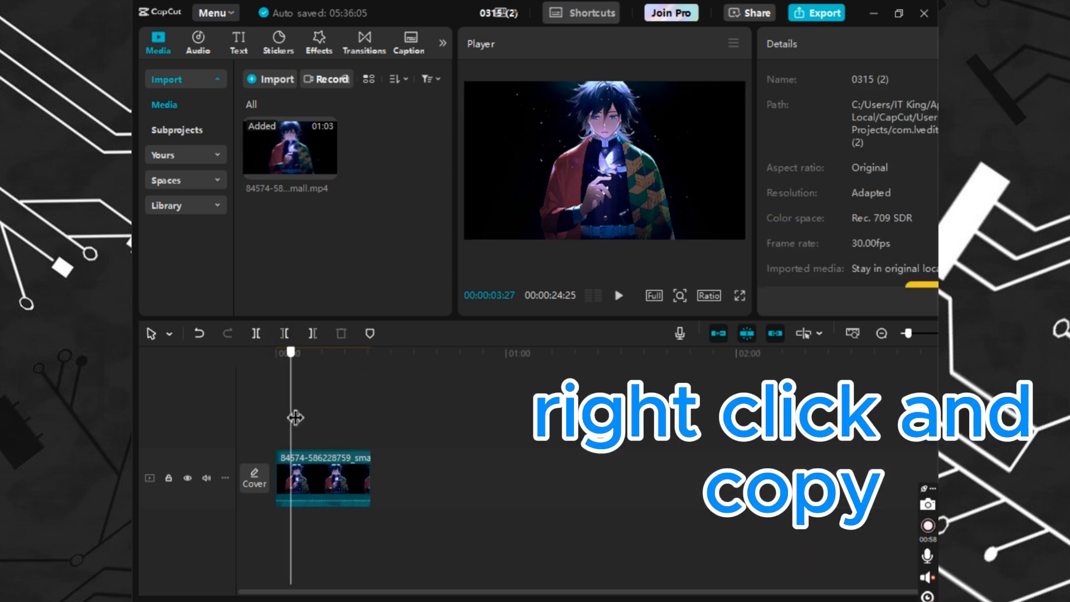
right_click(342, 471)
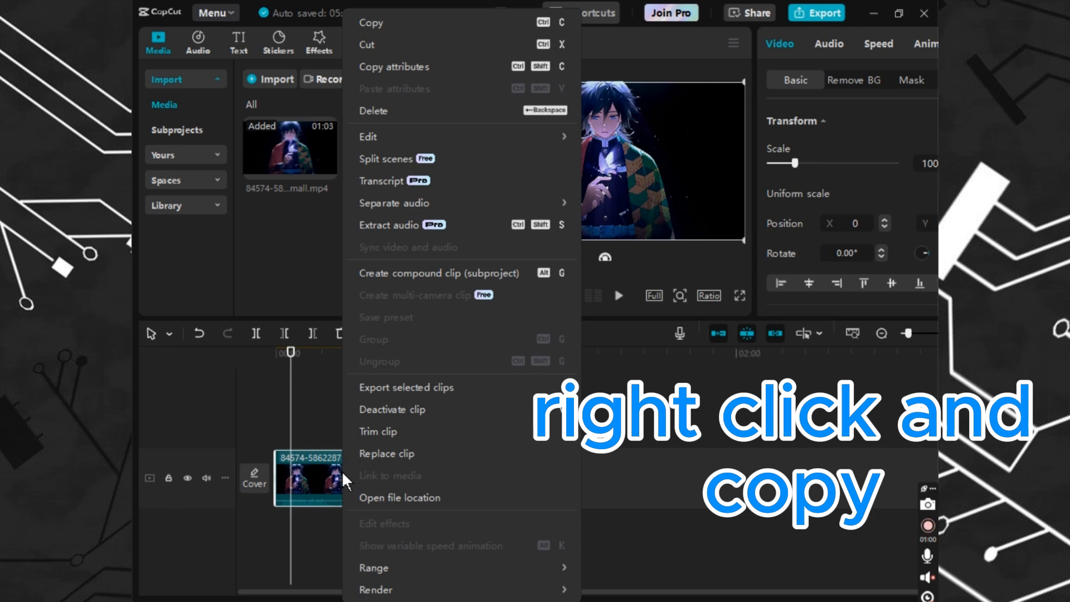
click(403, 25)
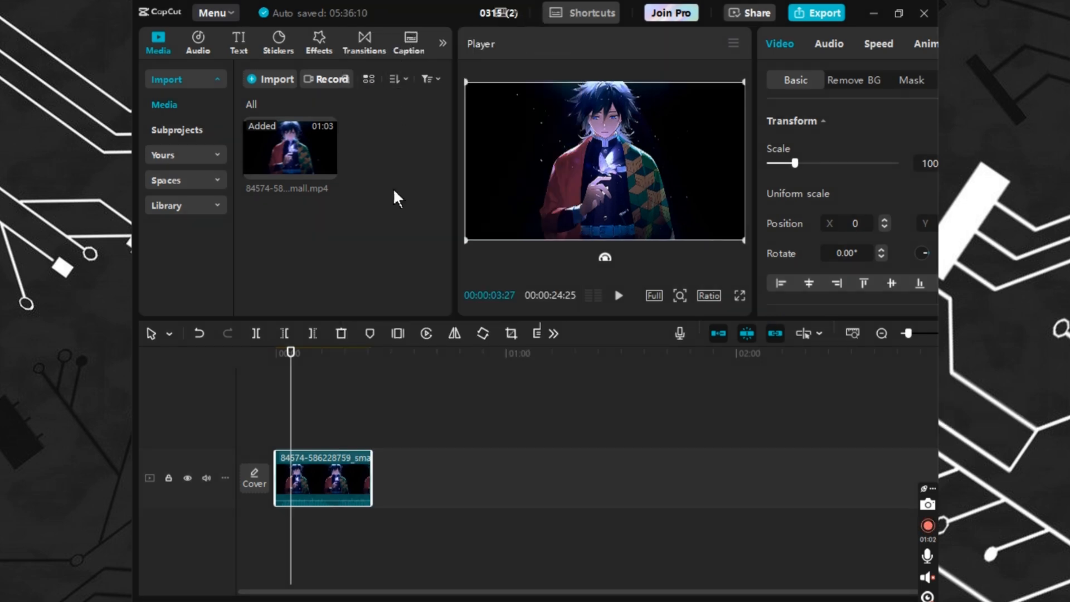
right_click(399, 406)
click(406, 420)
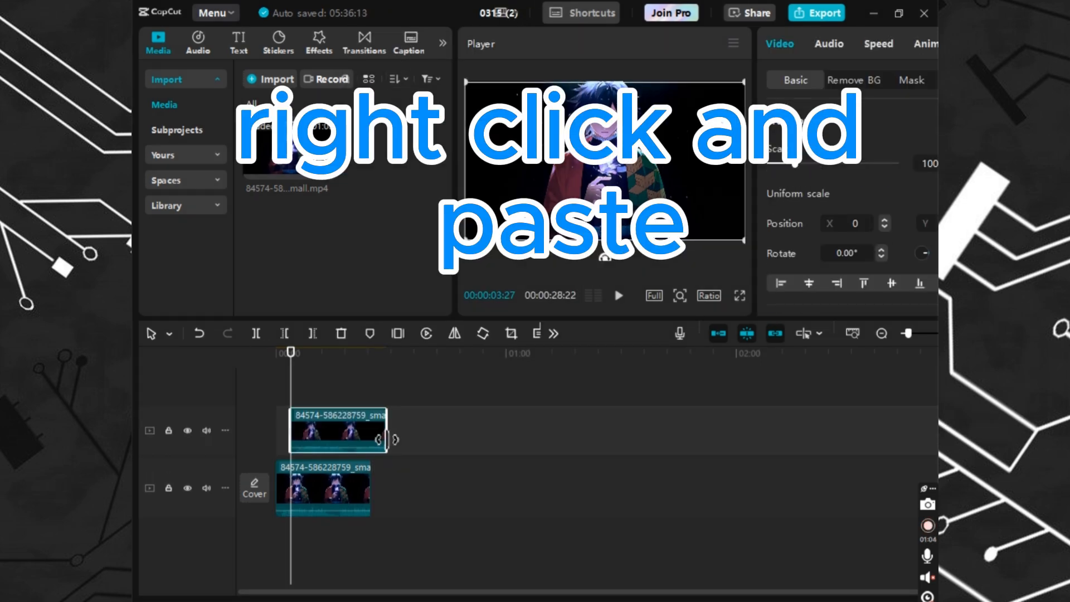
drag(355, 423, 332, 424)
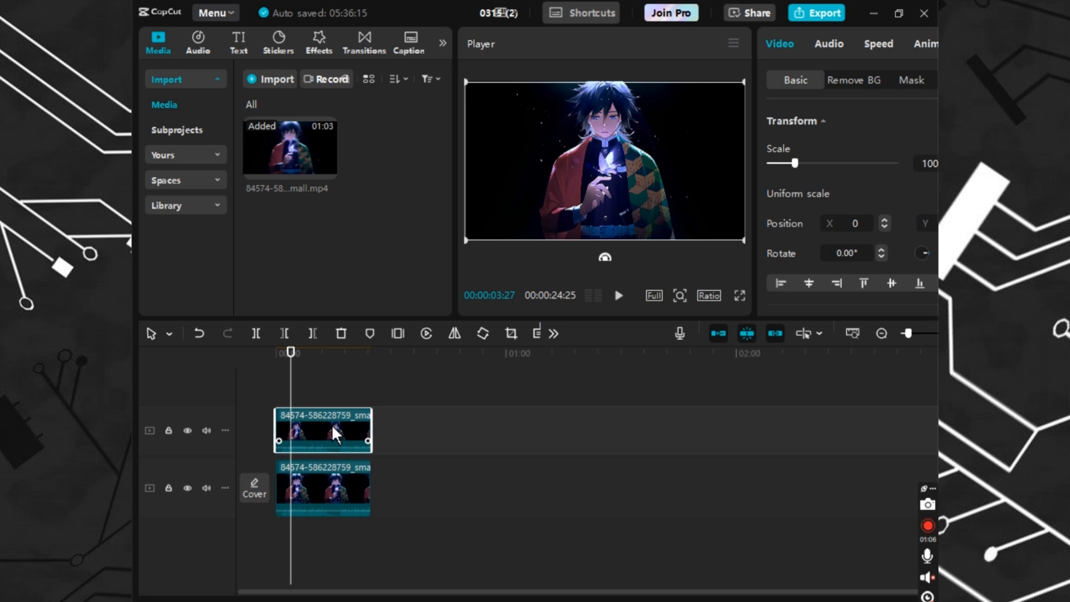
Flatten the lower clip's Luma adjustment curve by lowering its highlight endpoint to the base of the graph.
click(327, 483)
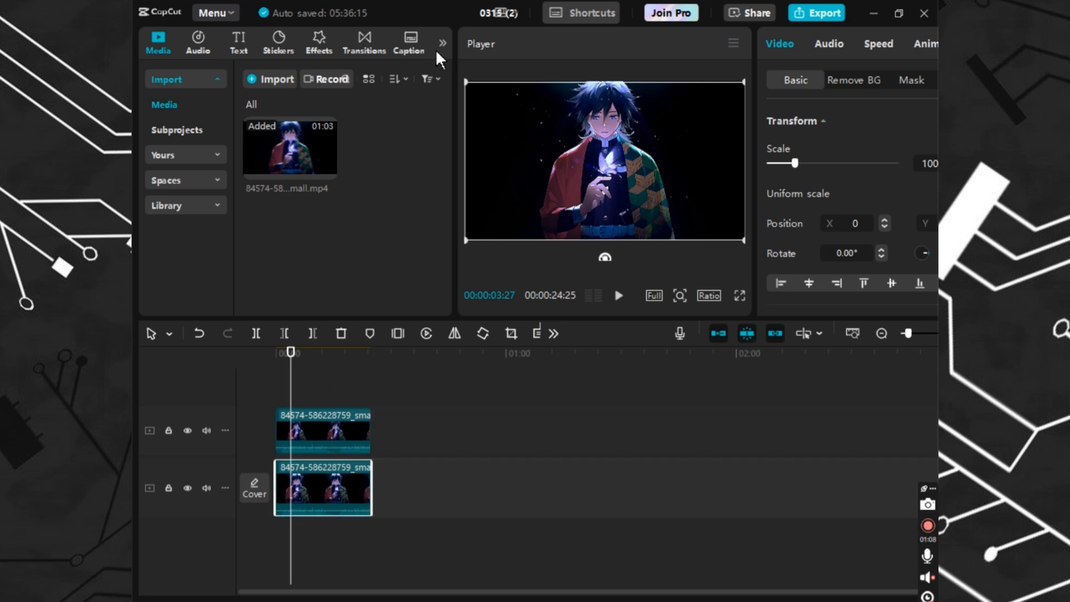
double_click(460, 14)
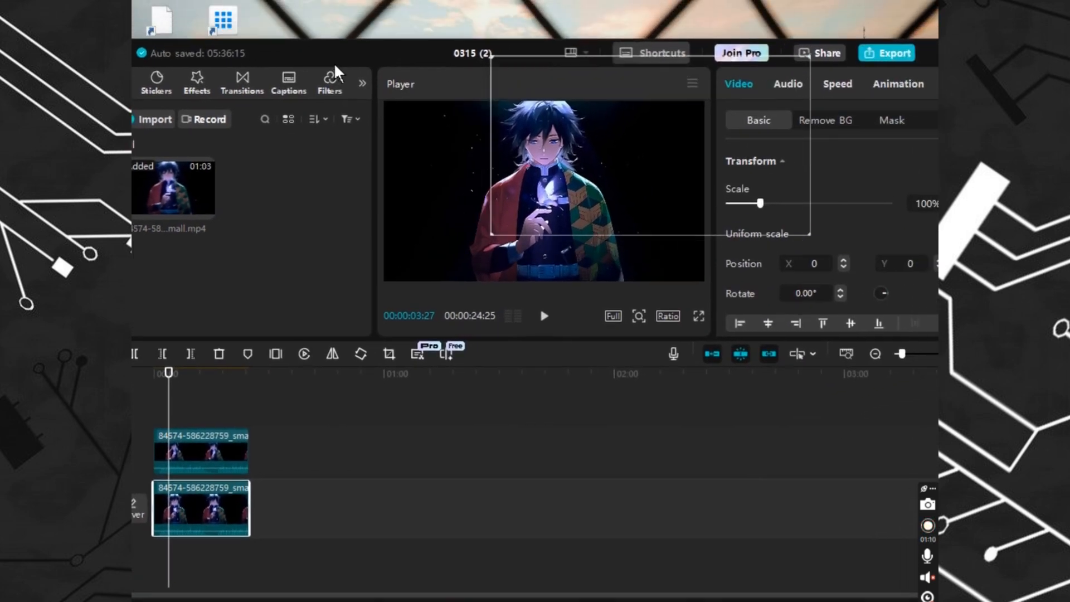
drag(472, 92, 338, 95)
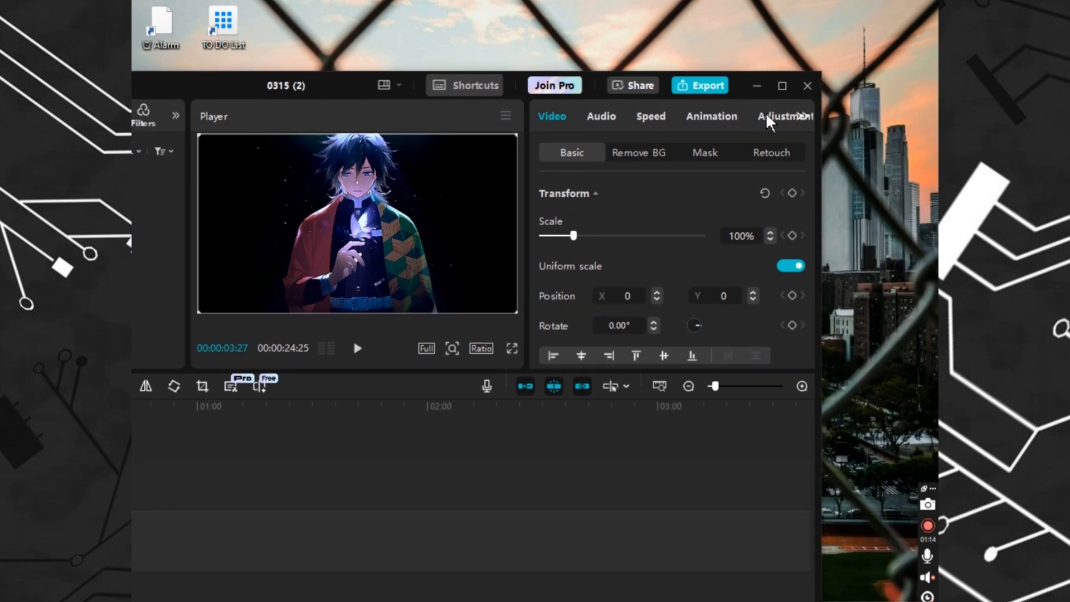
click(798, 119)
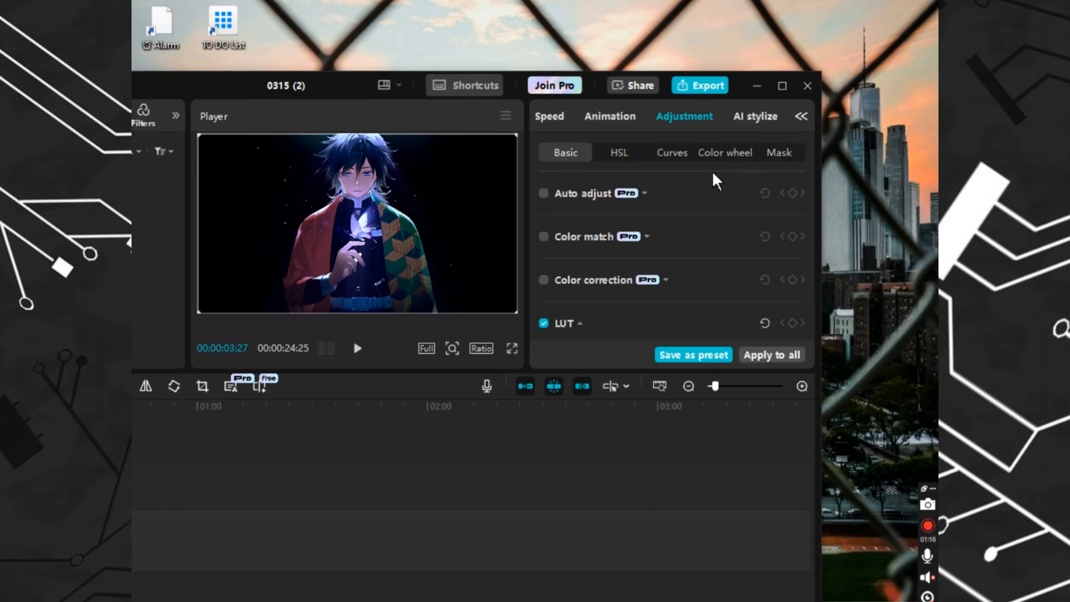
click(681, 159)
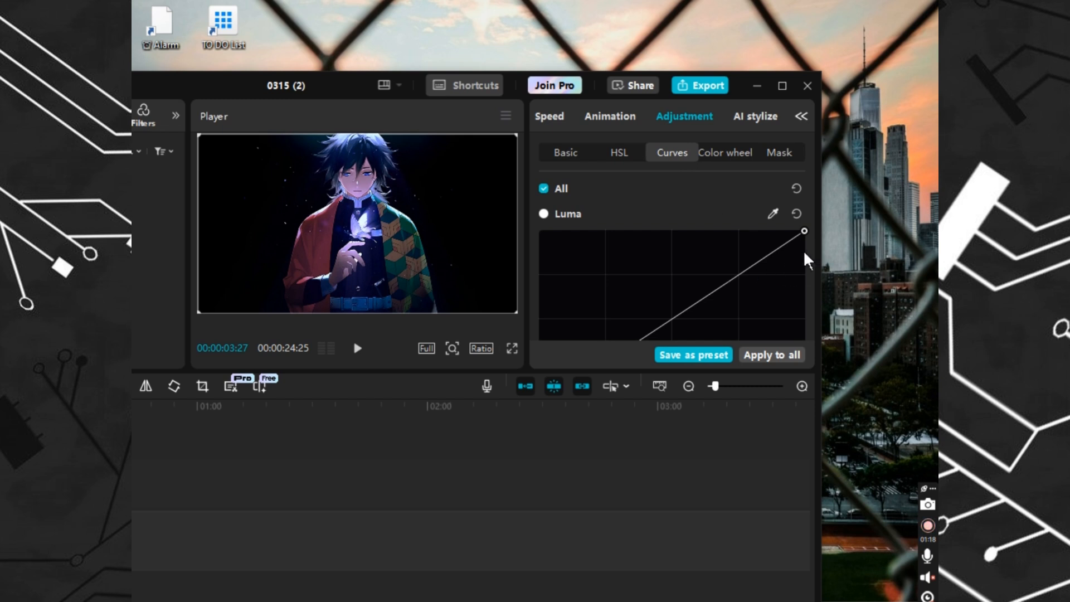
drag(804, 231, 858, 393)
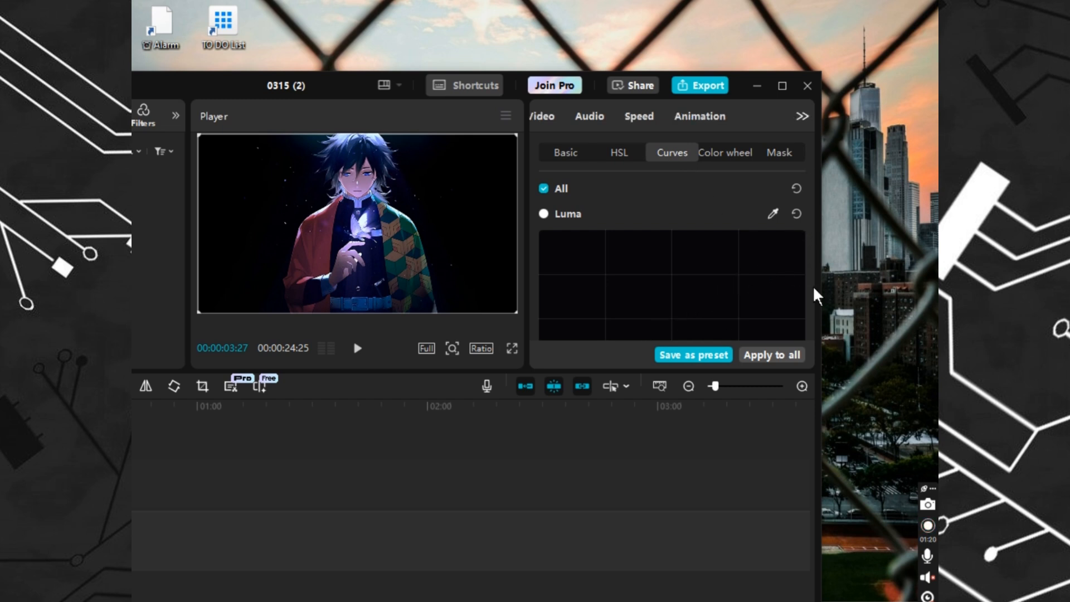
Flatten the lower clip's Red curve by lowering its highlight endpoint to the base of the graph.
scroll(799, 245, down, 2)
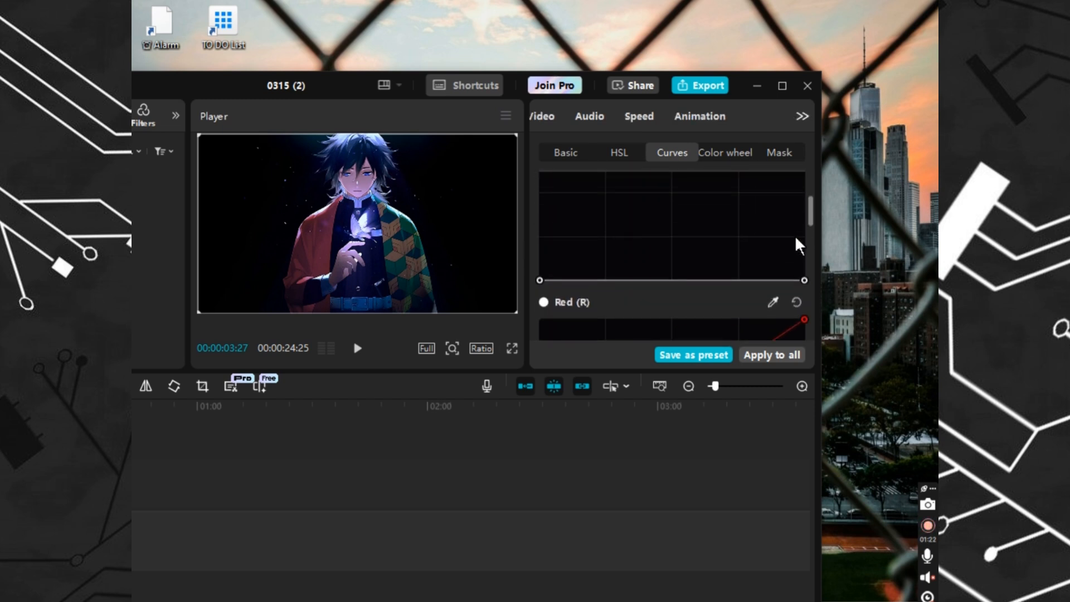
scroll(797, 251, down, 2)
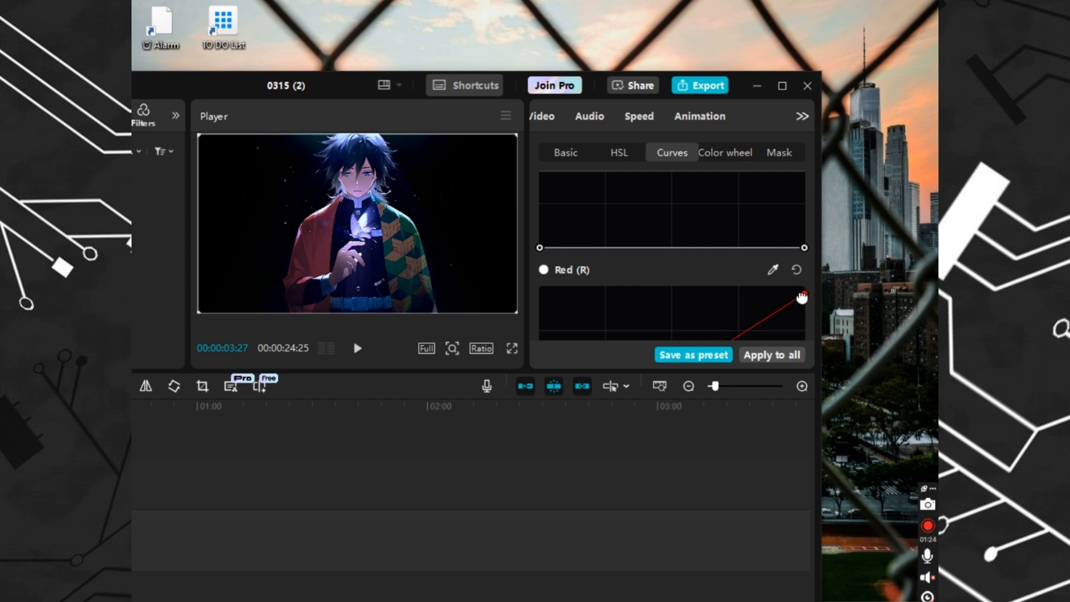
drag(801, 298, 805, 445)
scroll(752, 270, down, 2)
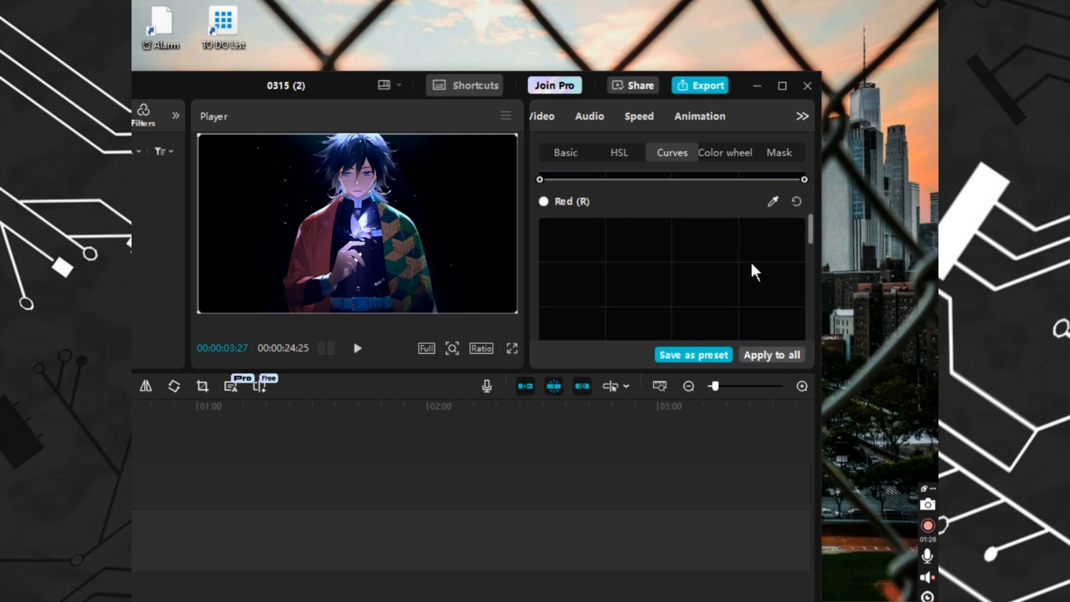
scroll(756, 271, down, 3)
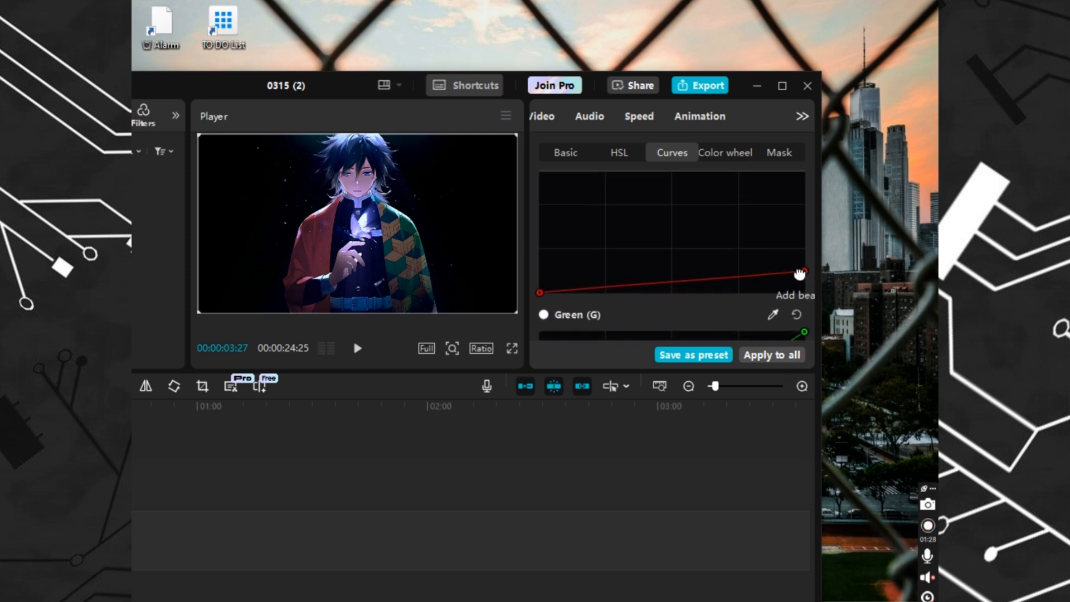
drag(799, 273, 808, 303)
Flatten the lower clip's Green and Blue curves by lowering both highlight endpoints to the base of their graphs.
scroll(769, 256, down, 3)
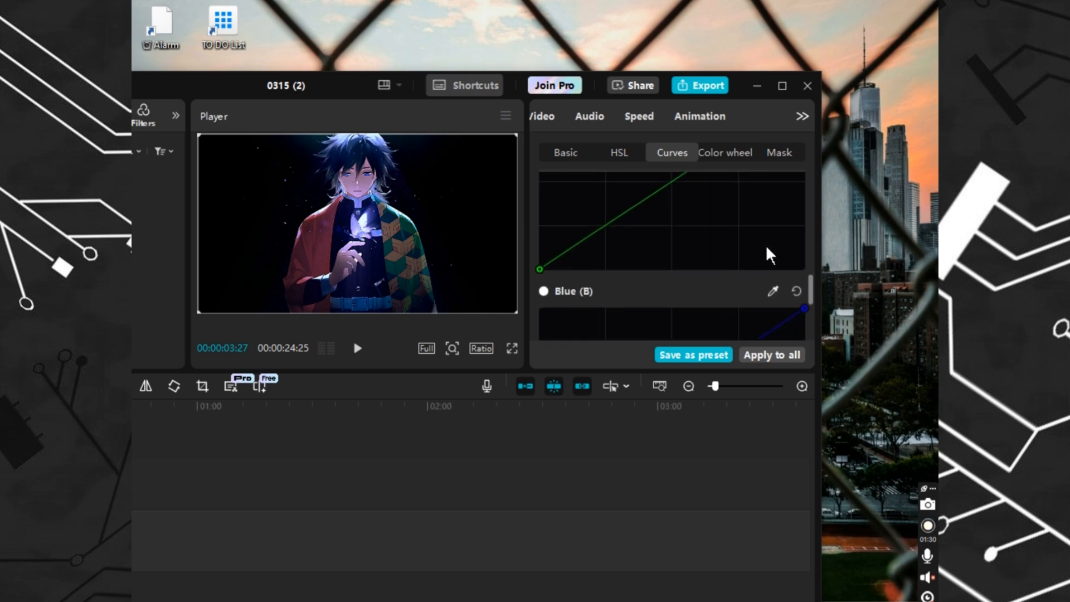
scroll(769, 250, up, 3)
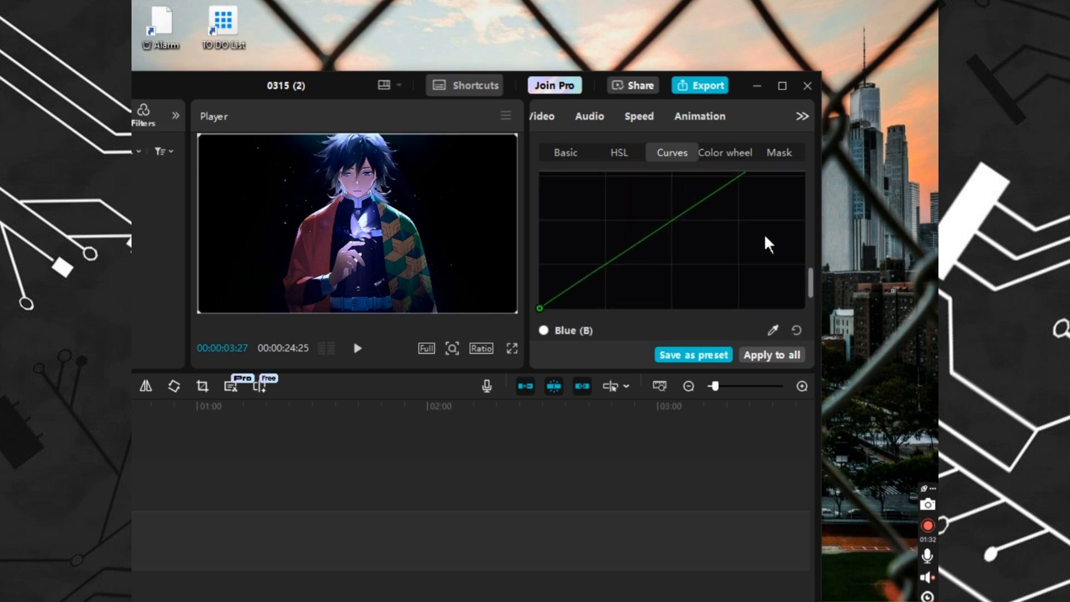
scroll(765, 236, up, 3)
drag(801, 190, 865, 415)
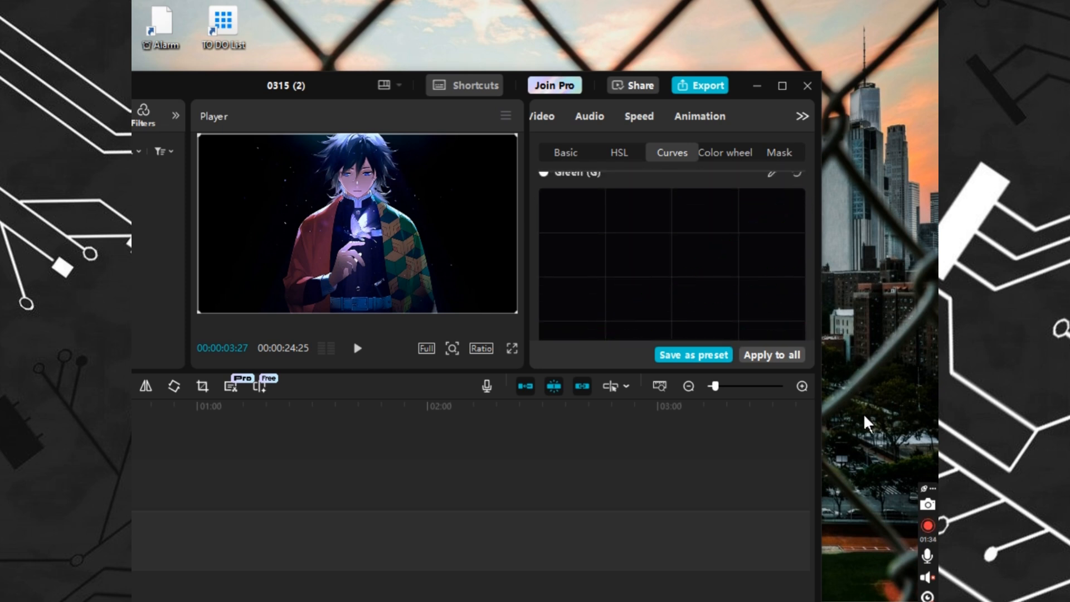
scroll(745, 263, down, 9)
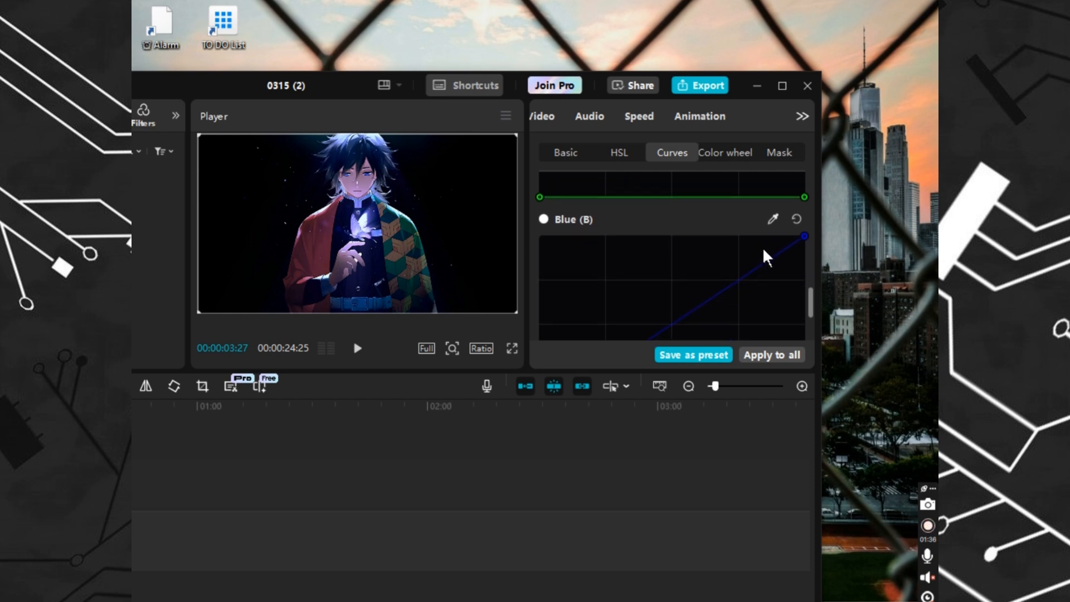
drag(804, 236, 836, 454)
scroll(690, 230, down, 3)
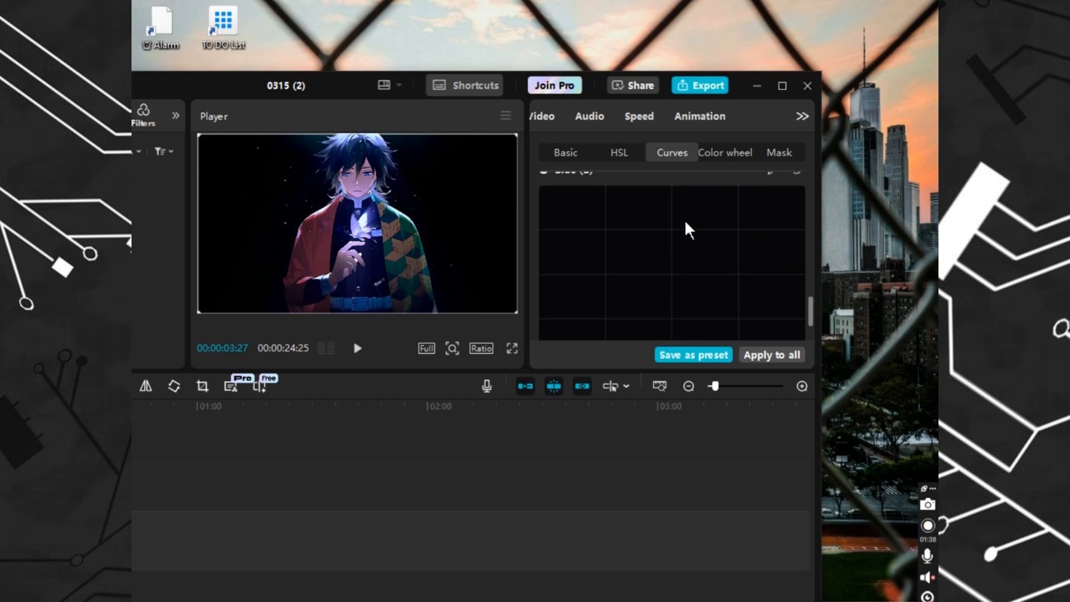
scroll(686, 223, down, 1)
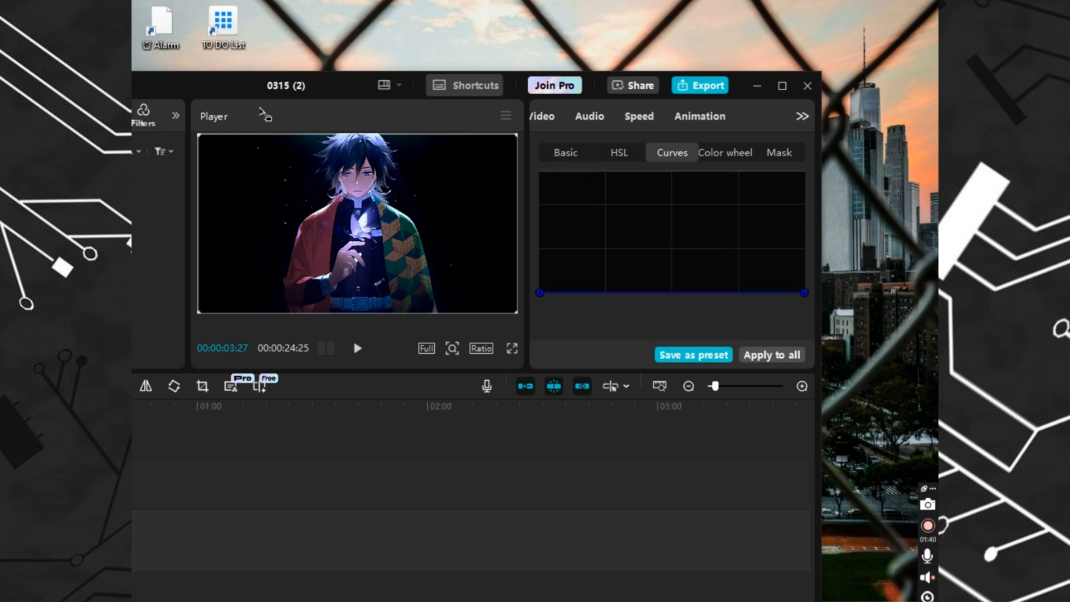
Restore the full-screen editor window, search the effects for "blur" and apply Pixel Blur to the lower clip.
drag(315, 73, 559, 44)
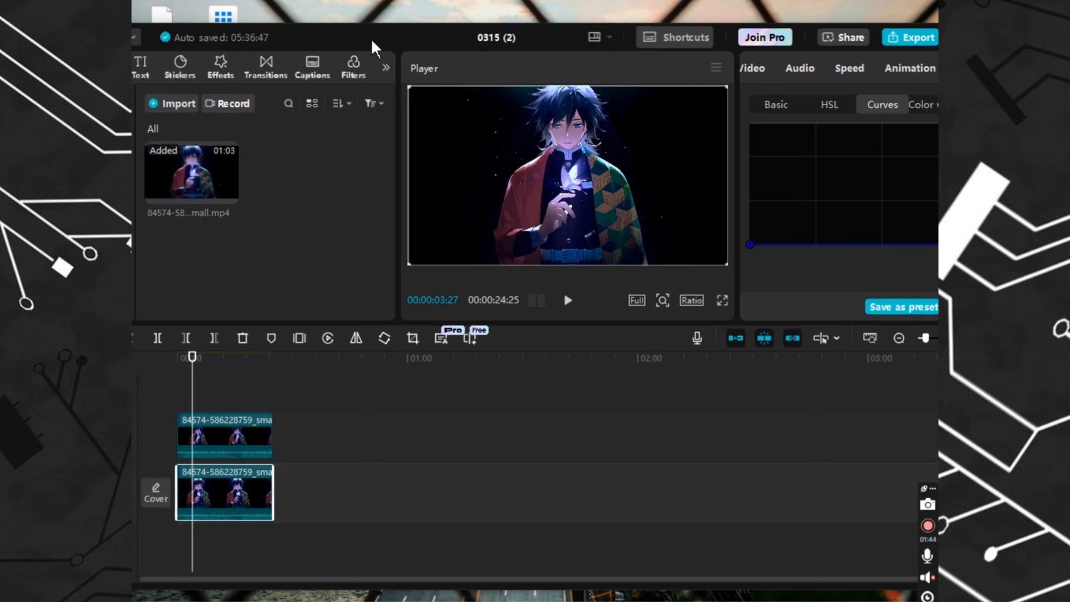
drag(372, 42, 446, 1)
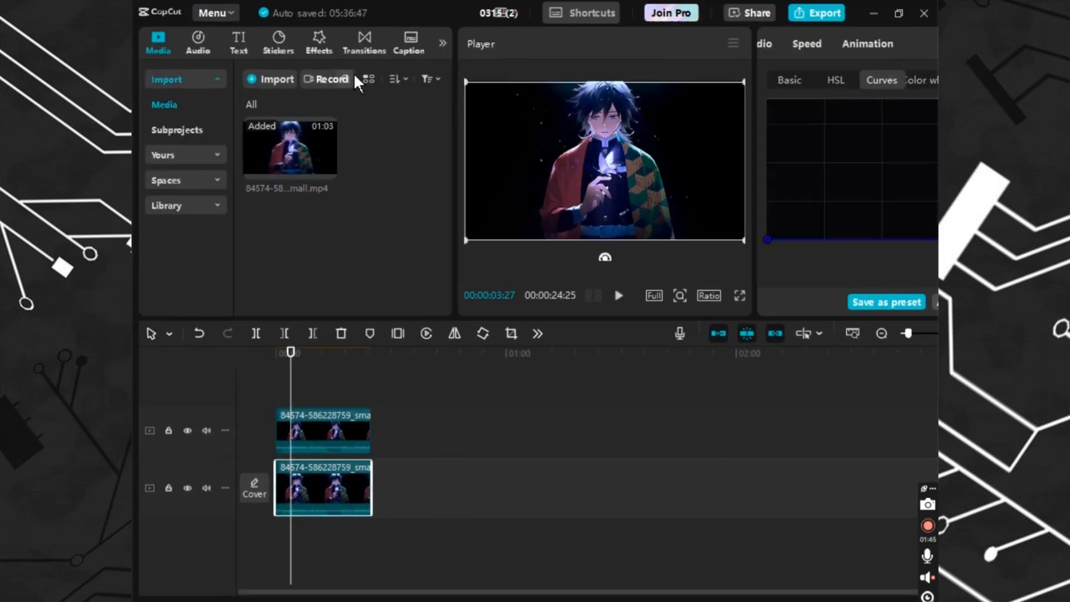
click(328, 37)
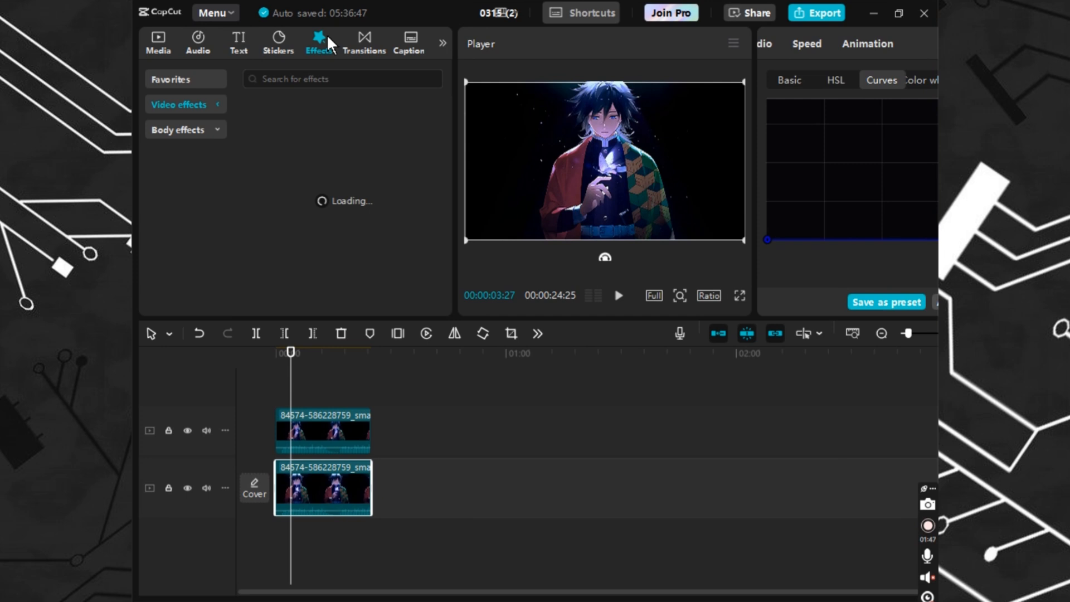
click(319, 79)
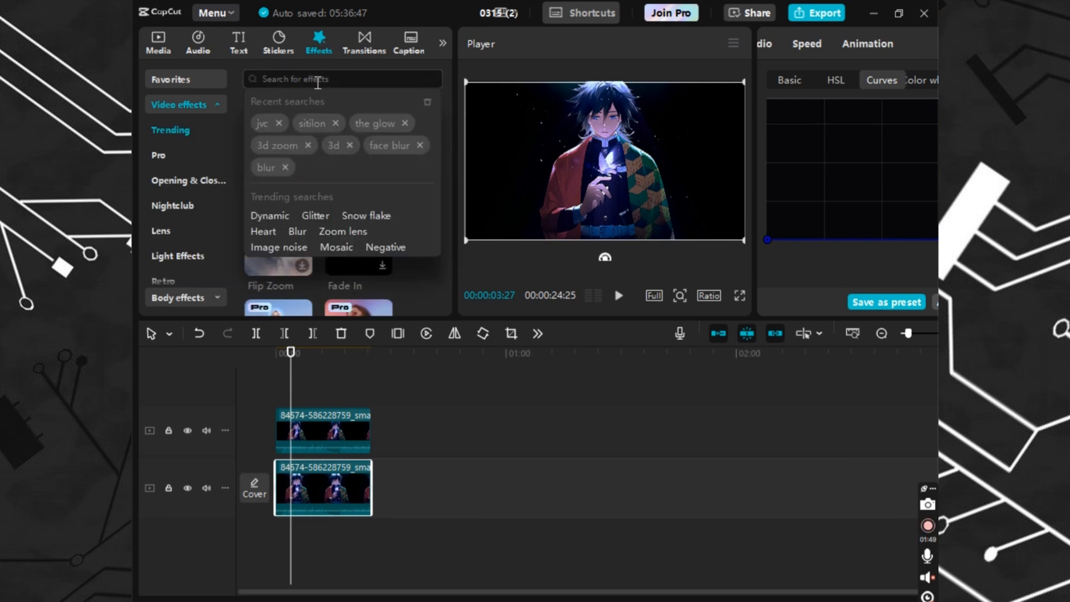
click(256, 169)
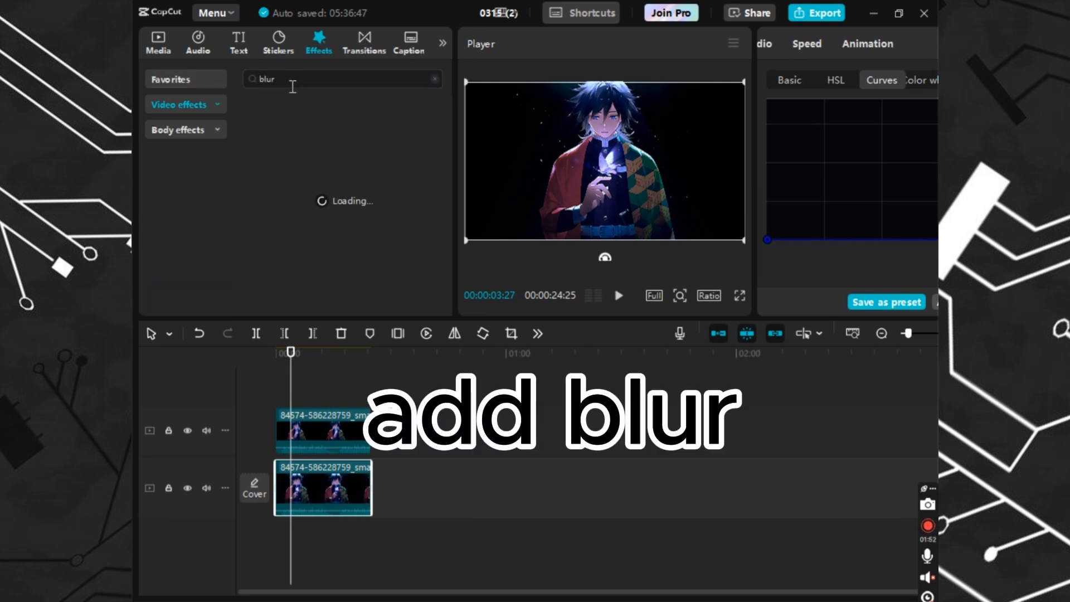
mouse_move(347, 156)
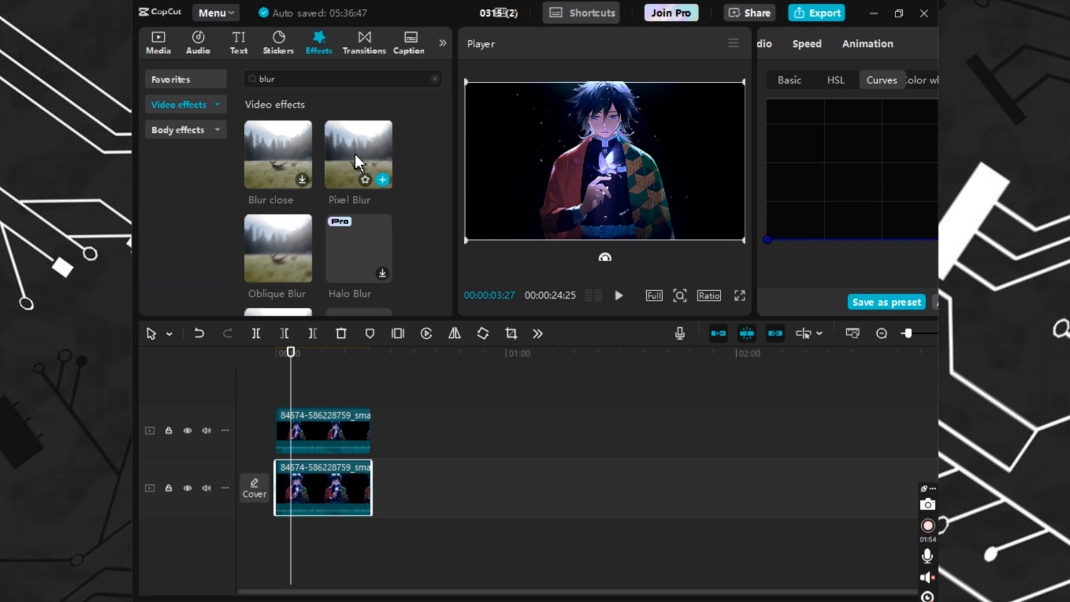
click(383, 180)
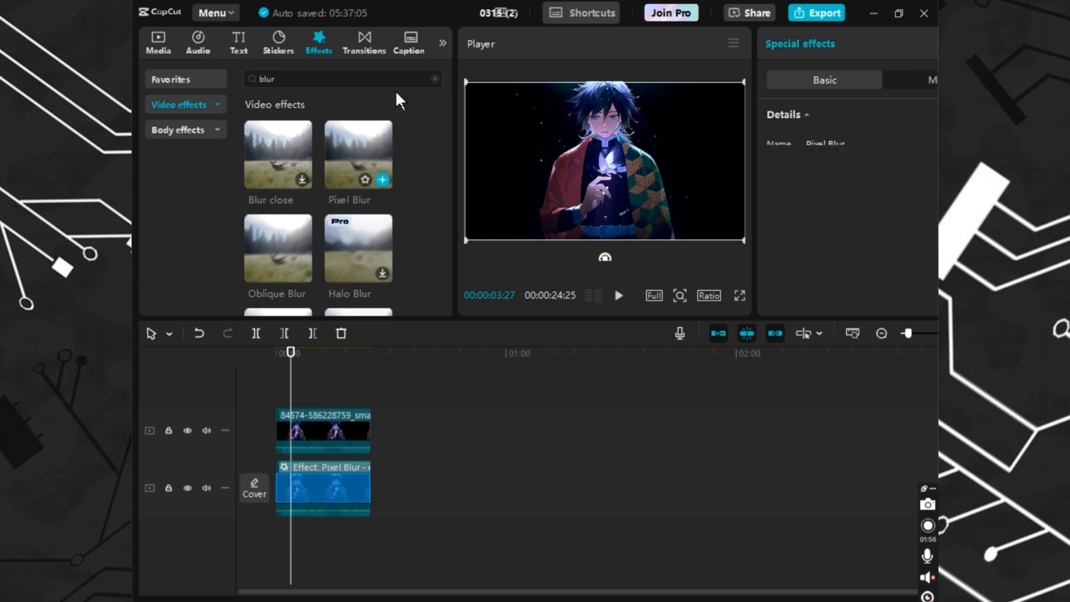
Find the plain Blur effect among the "blur" results and apply it to the lower clip.
drag(446, 11, 402, 17)
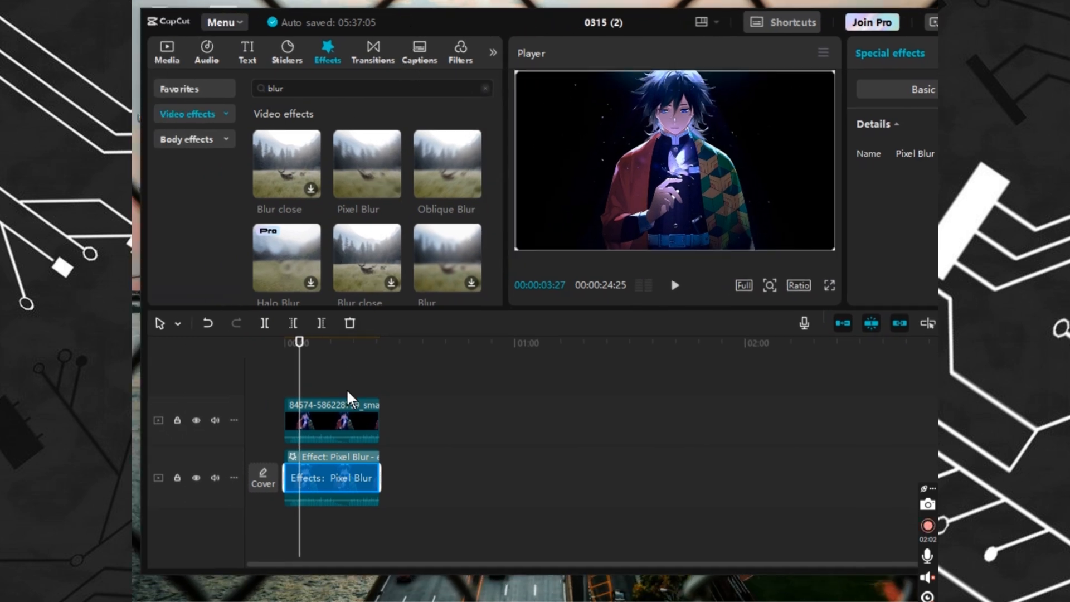
drag(448, 187, 310, 462)
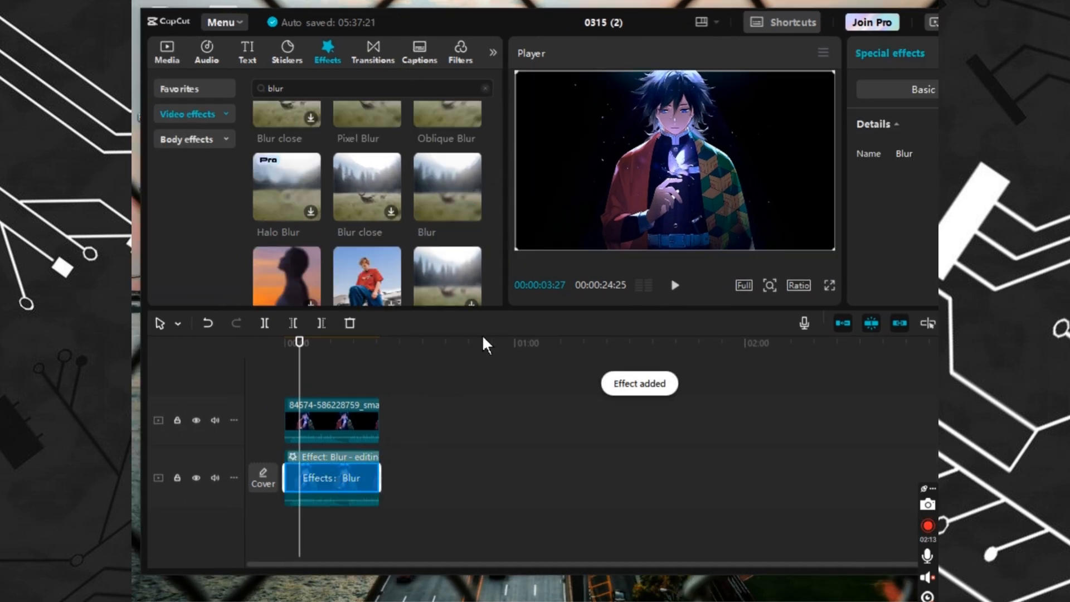
Return the playhead to the start of the timeline and briefly play the video to check the blur.
drag(429, 28, 462, 50)
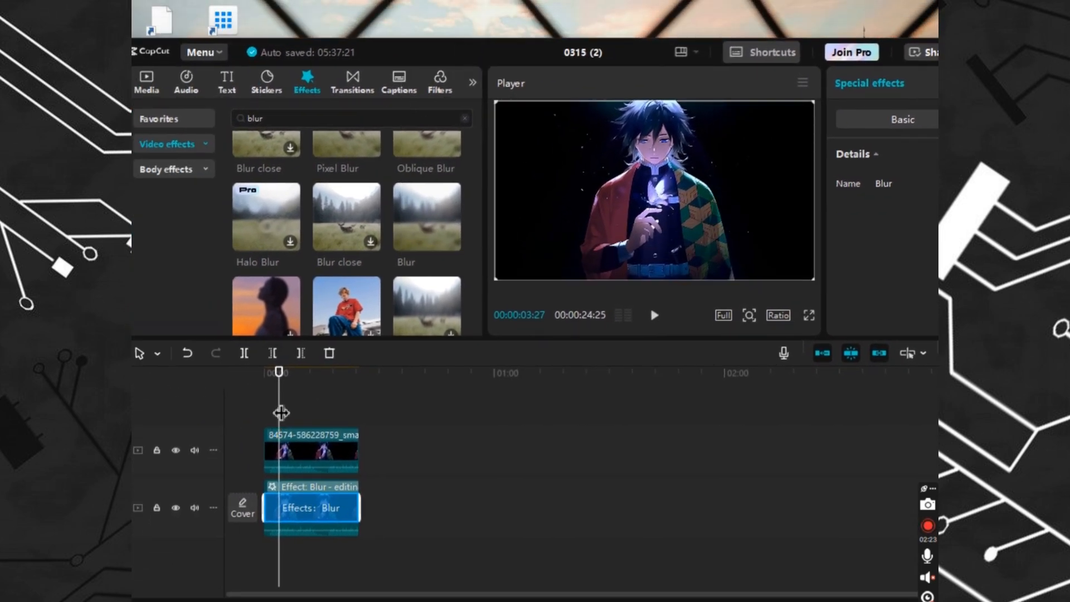
drag(279, 412, 265, 413)
click(655, 315)
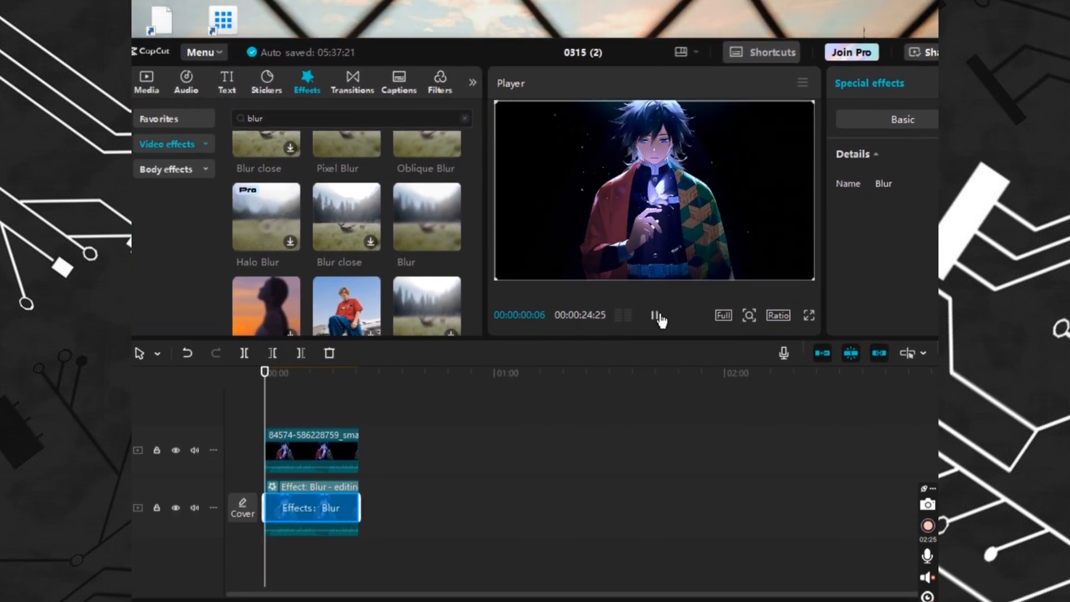
click(655, 316)
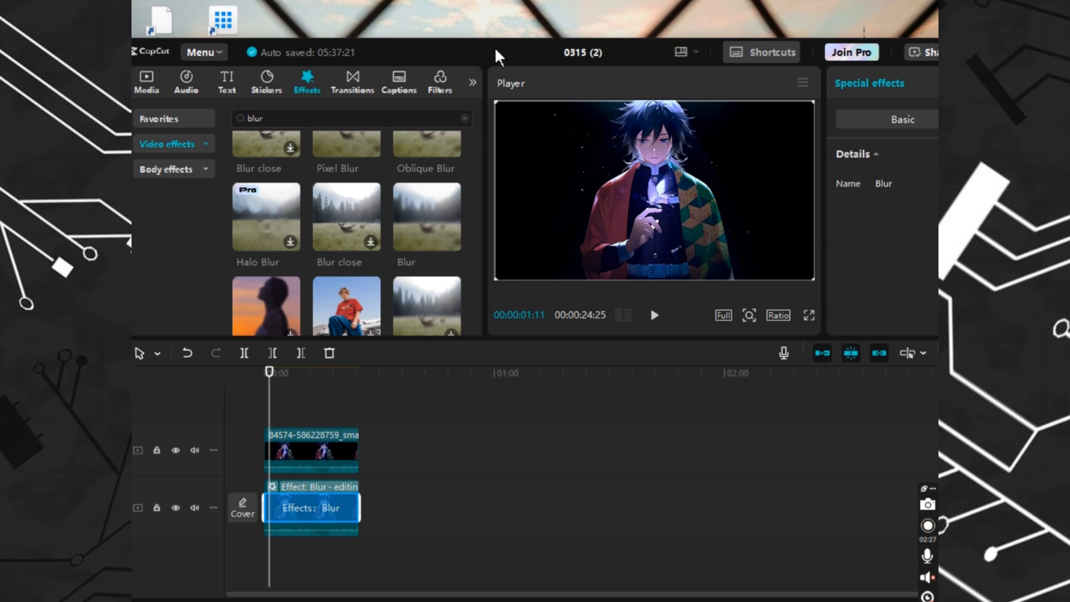
Restore the full-screen editor window and clear the "blur" effect search.
drag(497, 53, 500, 13)
scroll(285, 195, up, 2)
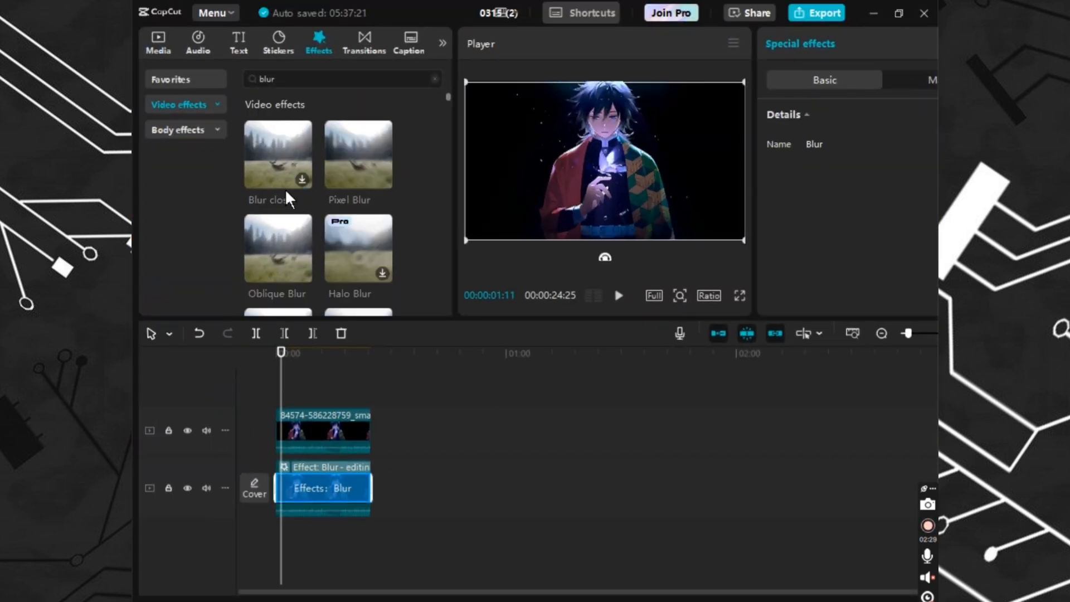
click(433, 79)
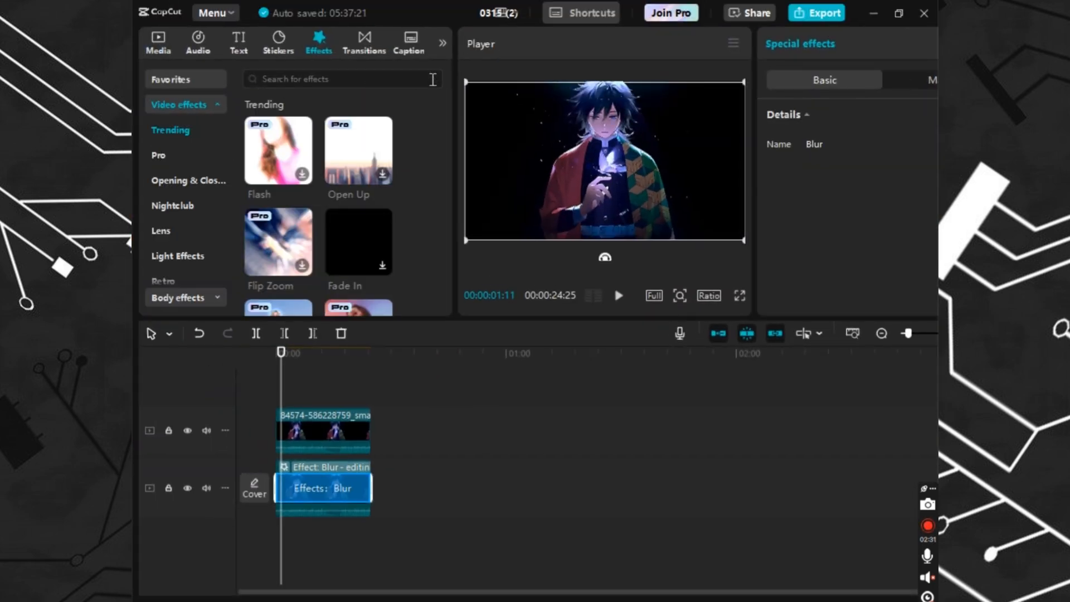
Select the lower clip and move its Luma curve's highlight endpoint from the graph's lower-right corner to its upper-left corner.
right_click(393, 510)
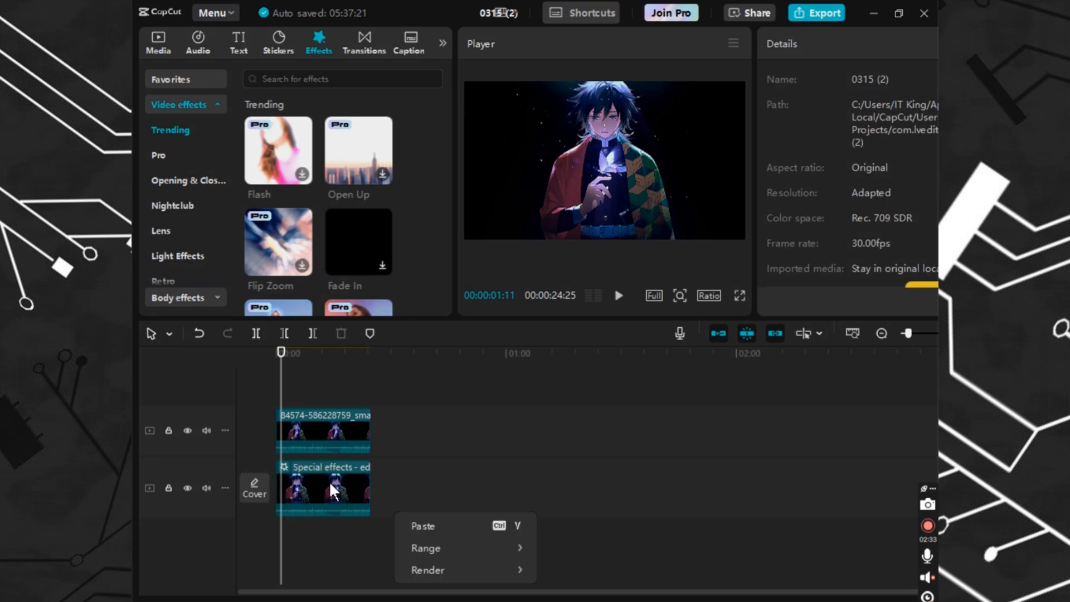
key(Escape)
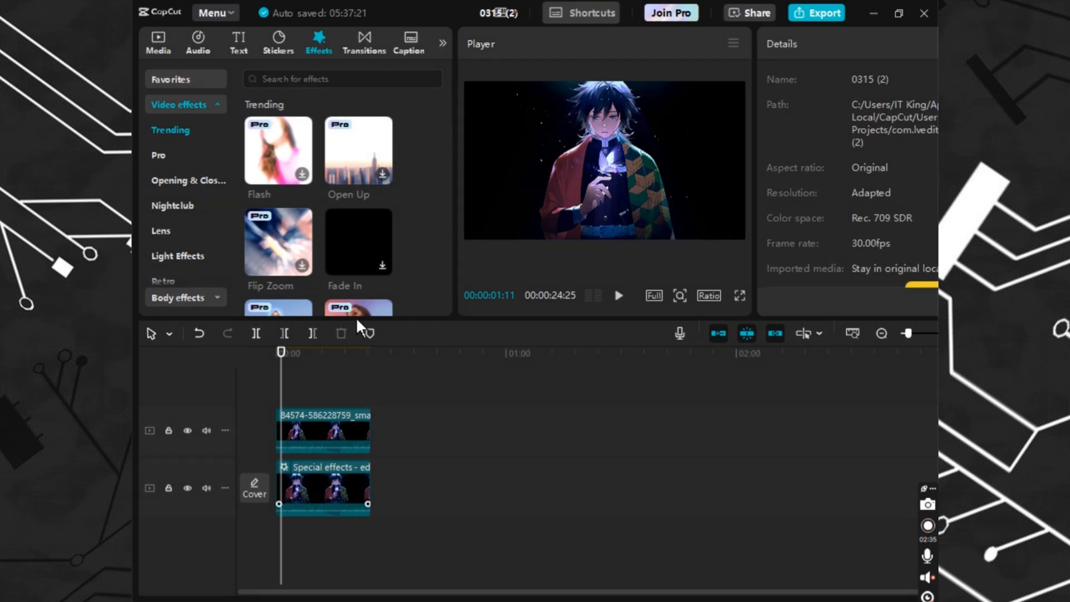
right_click(323, 485)
key(Escape)
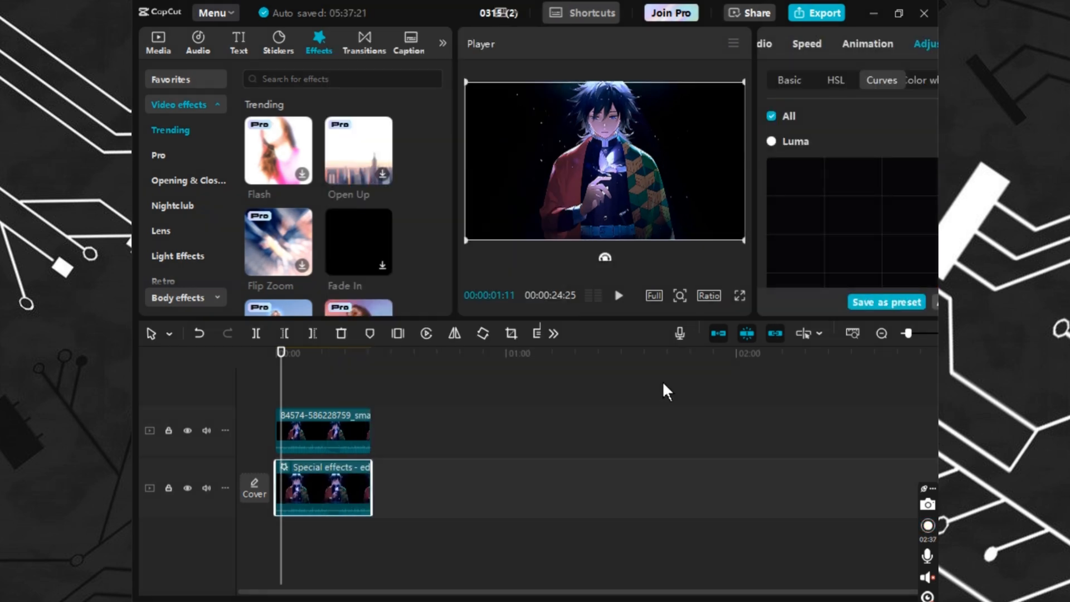
drag(420, 13, 252, 47)
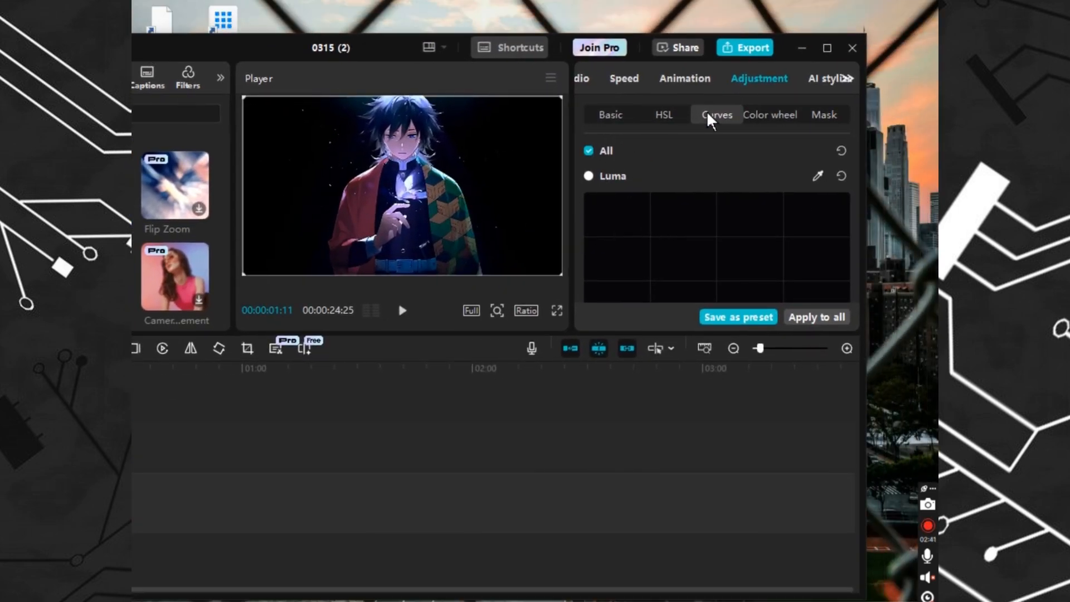
scroll(724, 240, down, 3)
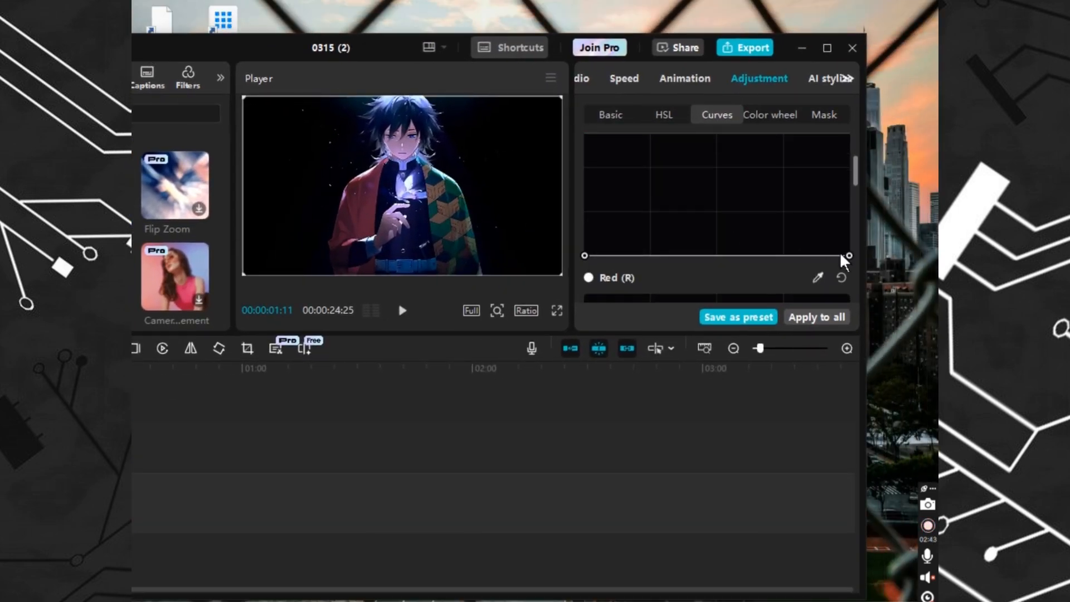
scroll(836, 234, down, 2)
scroll(850, 273, up, 3)
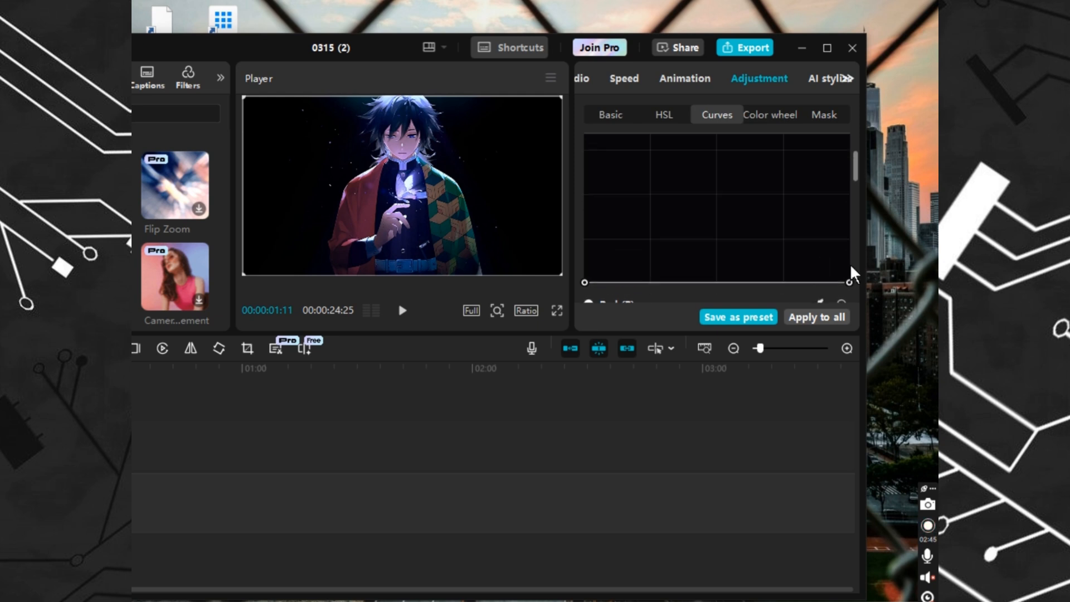
drag(849, 290, 160, 74)
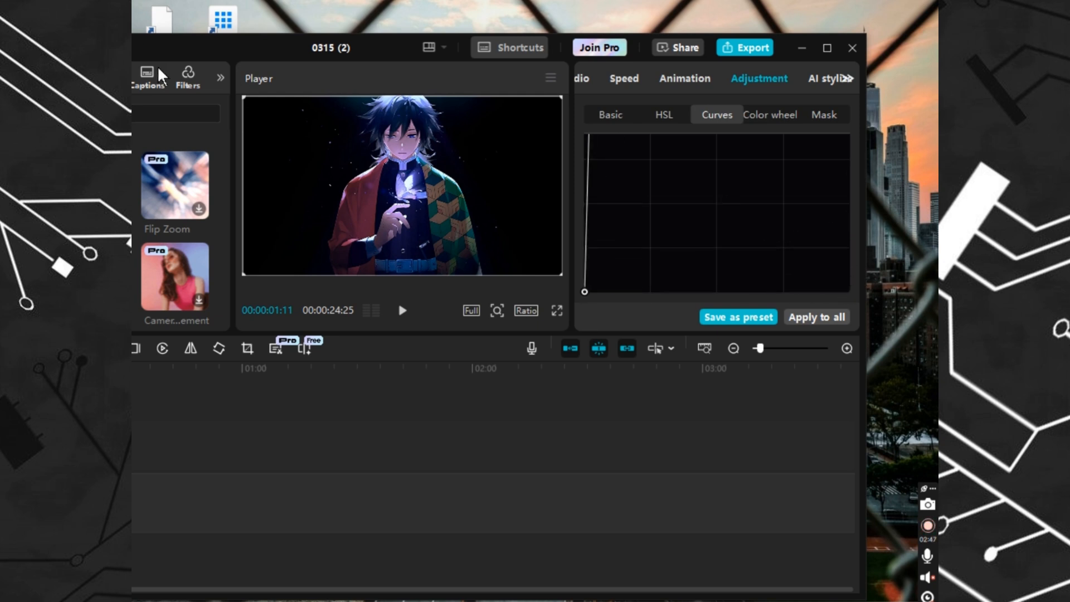
scroll(624, 186, up, 2)
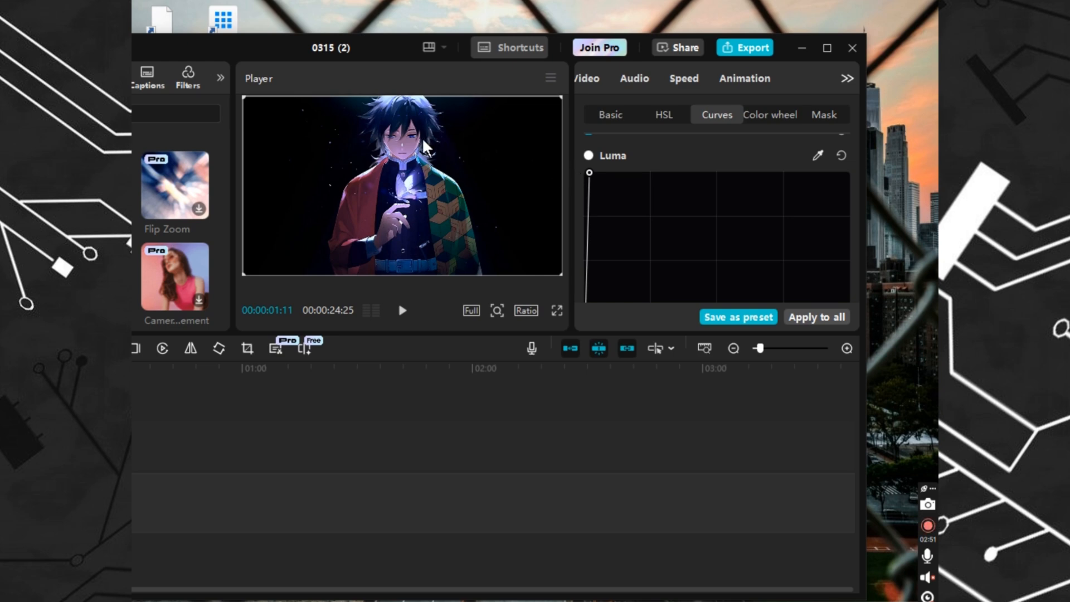
Restore the full-screen window, apply the JVC effect found by searching "jvc" to the lower clip, and raise its Filters and Strength to maximum.
drag(390, 58, 584, 32)
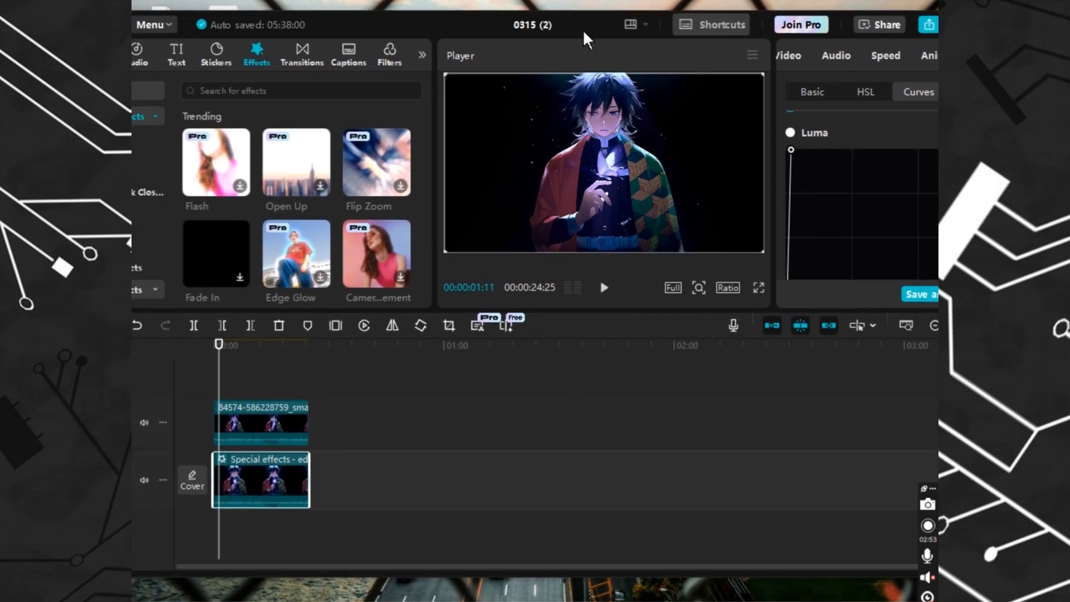
drag(469, 30, 483, 2)
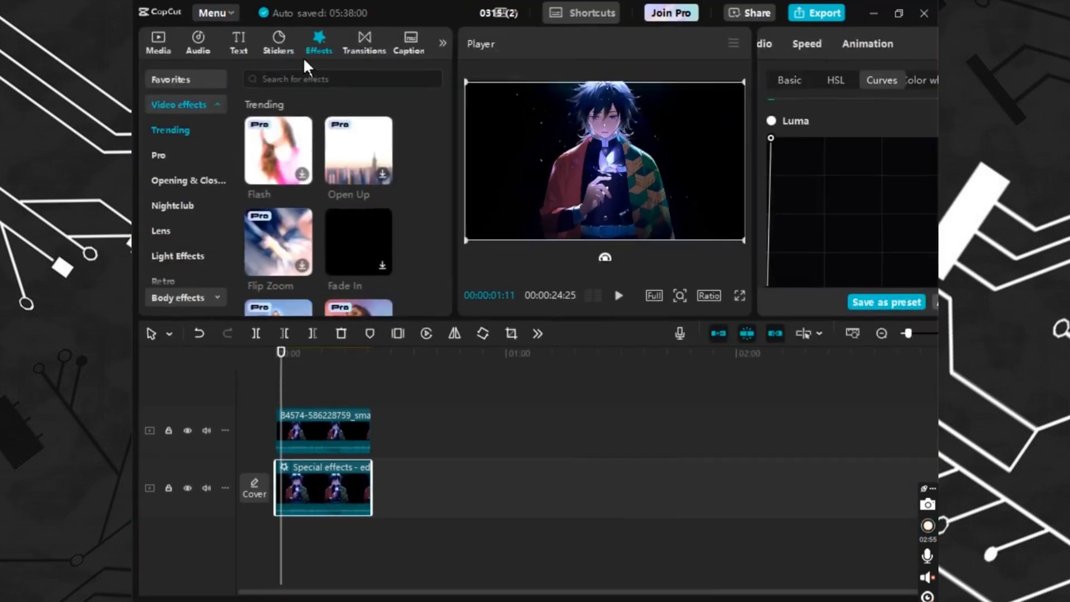
click(299, 79)
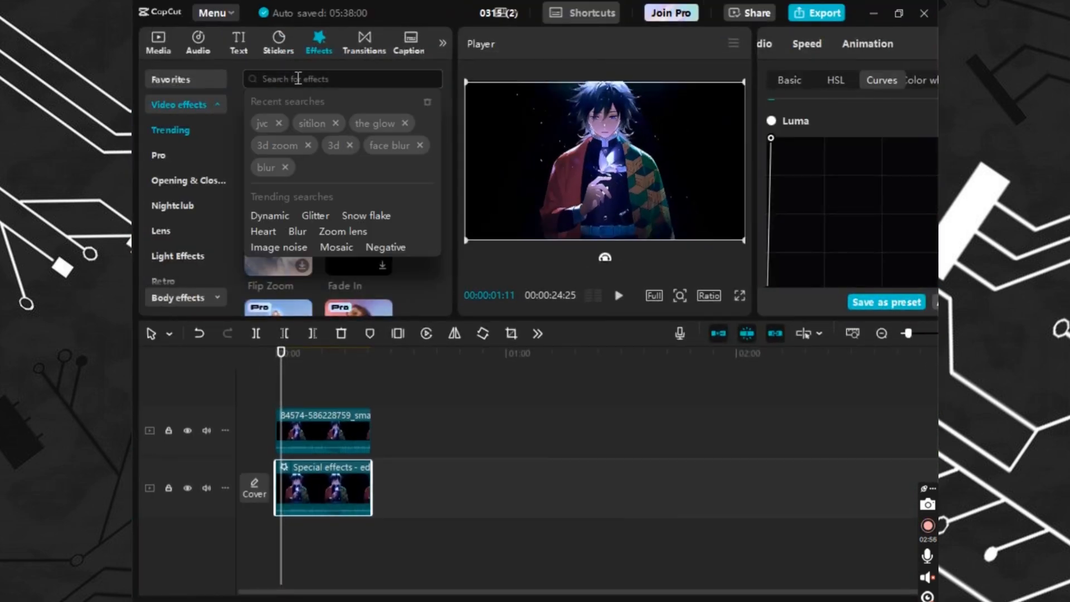
click(266, 120)
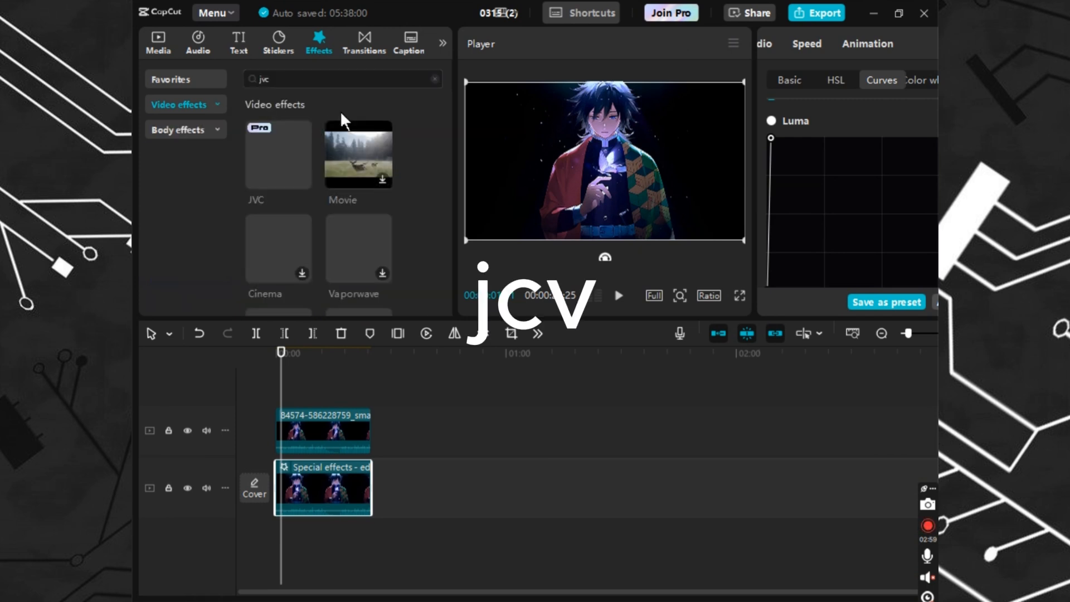
drag(279, 149, 286, 484)
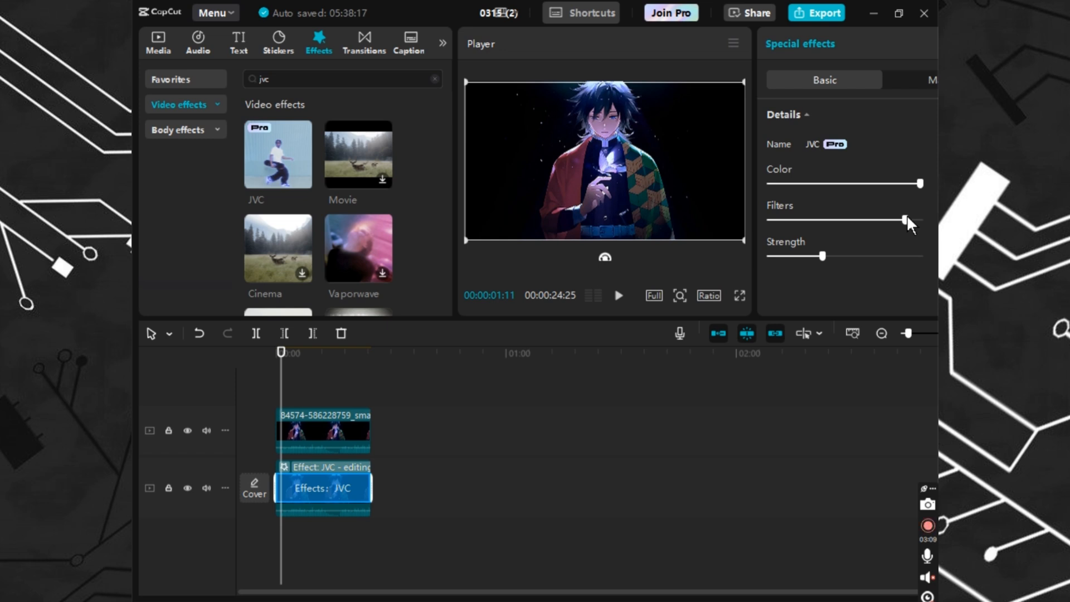
drag(908, 216, 926, 219)
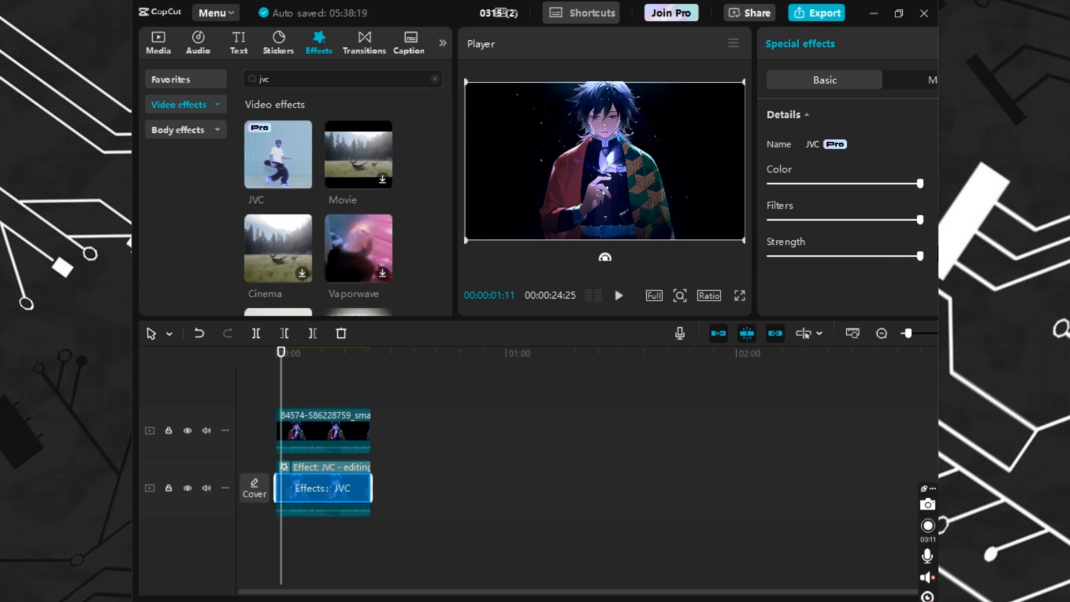